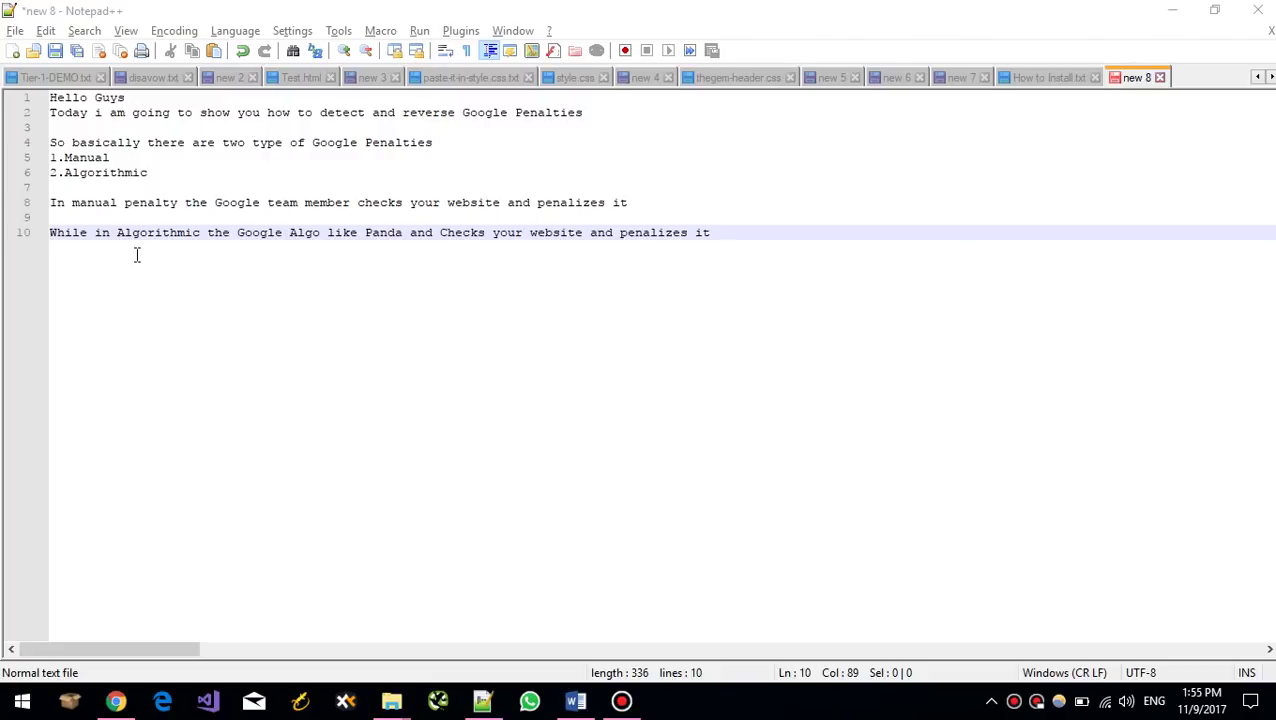
Step: Switch from the Notepad++ penalty notes to the Google Algorithms.docx document in Word
key("alt+Tab")
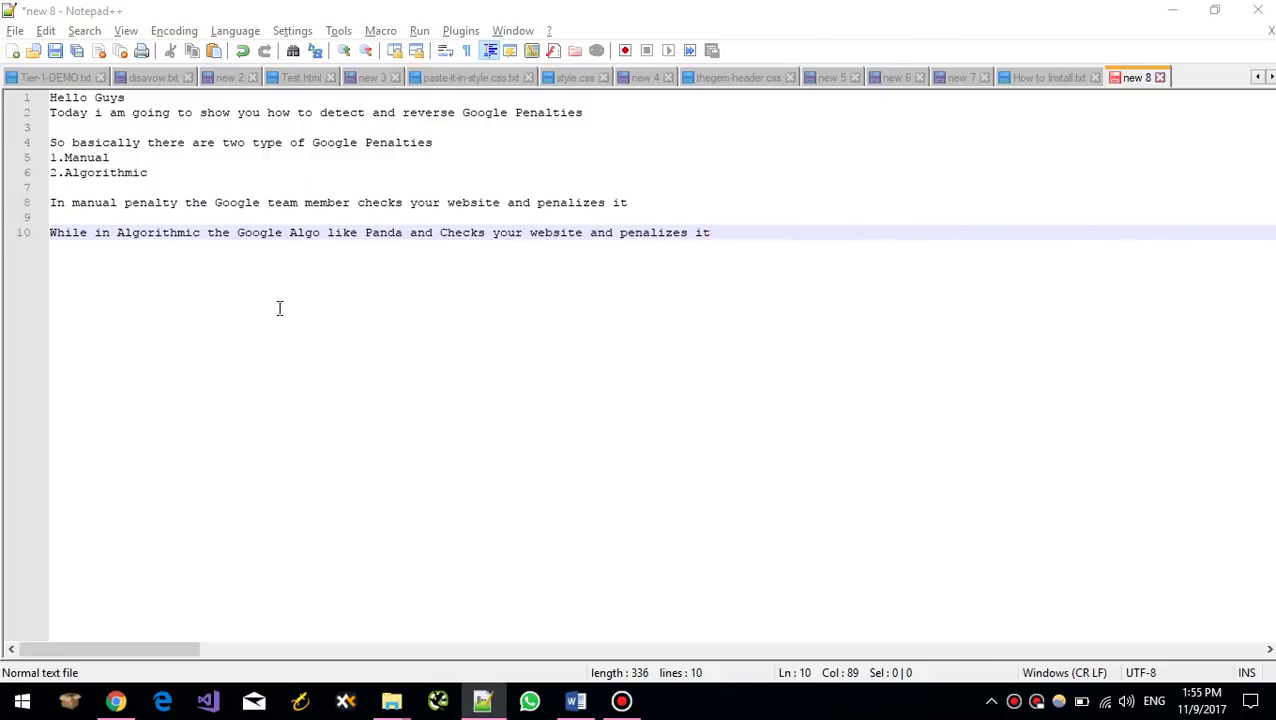
key("alt+Tab")
scroll(280, 308, "down", 1)
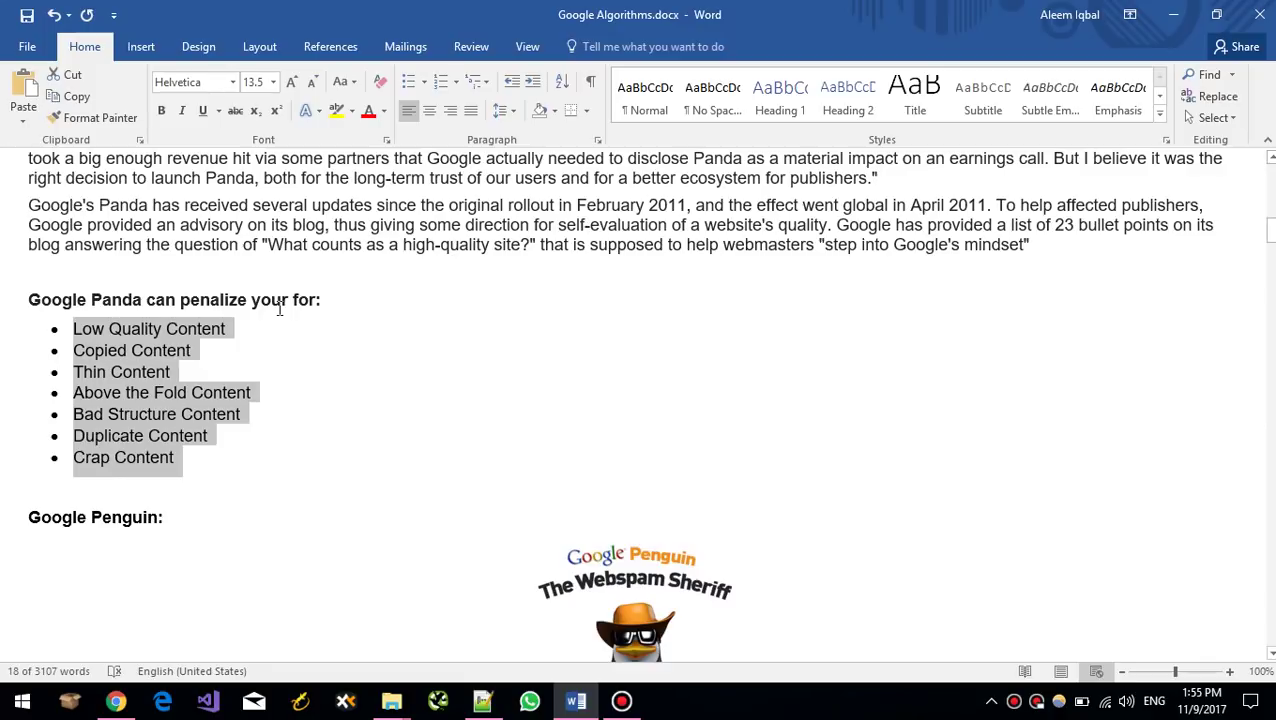
left_click(236, 371)
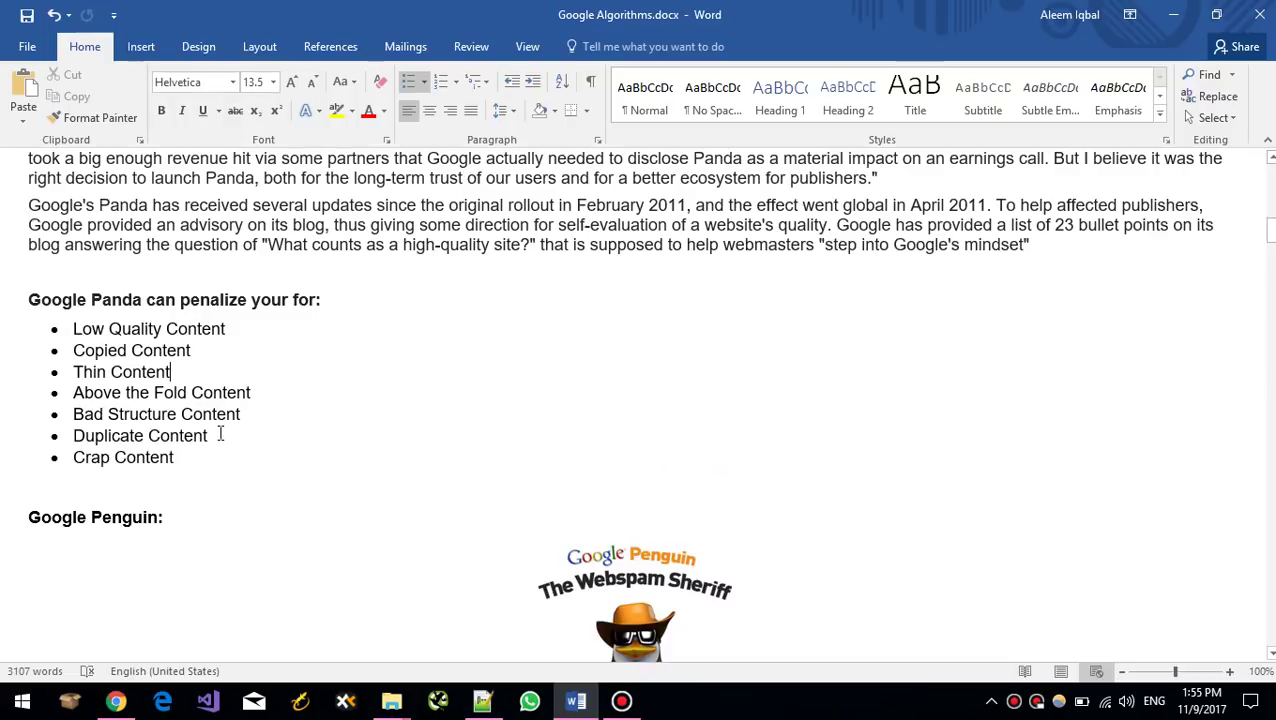
scroll(210, 480, "down", 2)
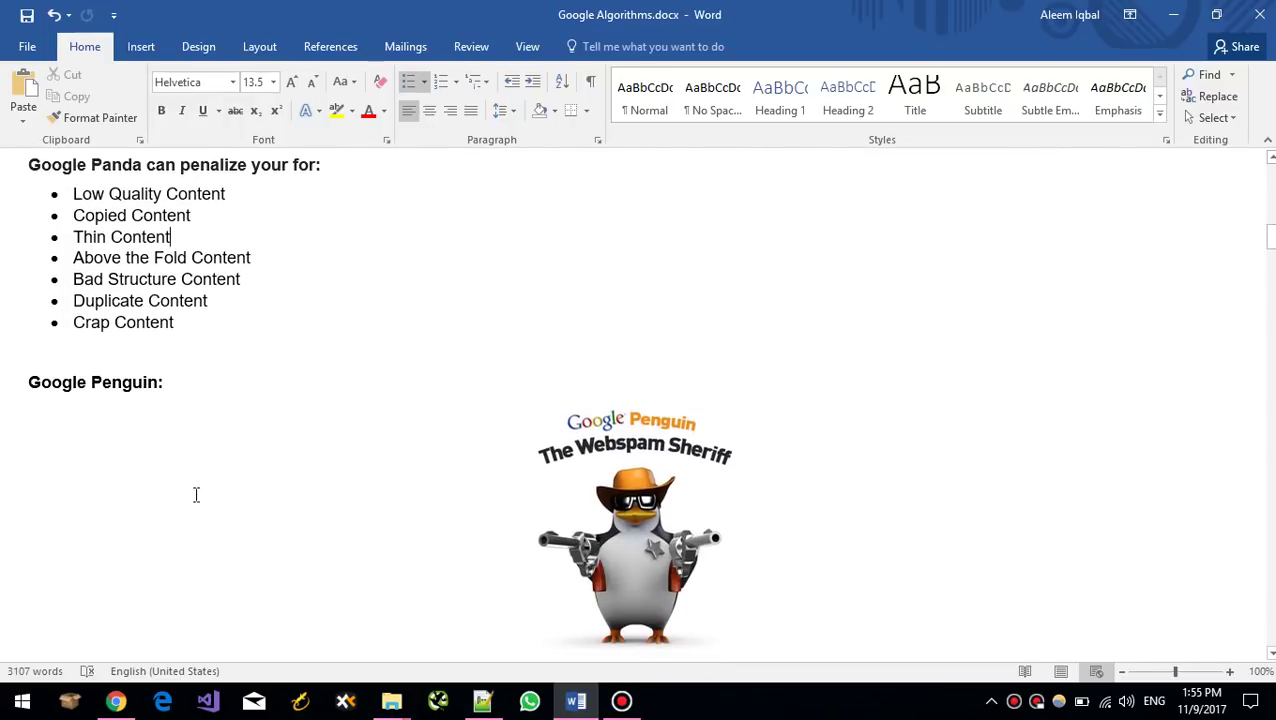
scroll(195, 490, "down", 6)
scroll(196, 500, "down", 7)
scroll(196, 564, "down", 2)
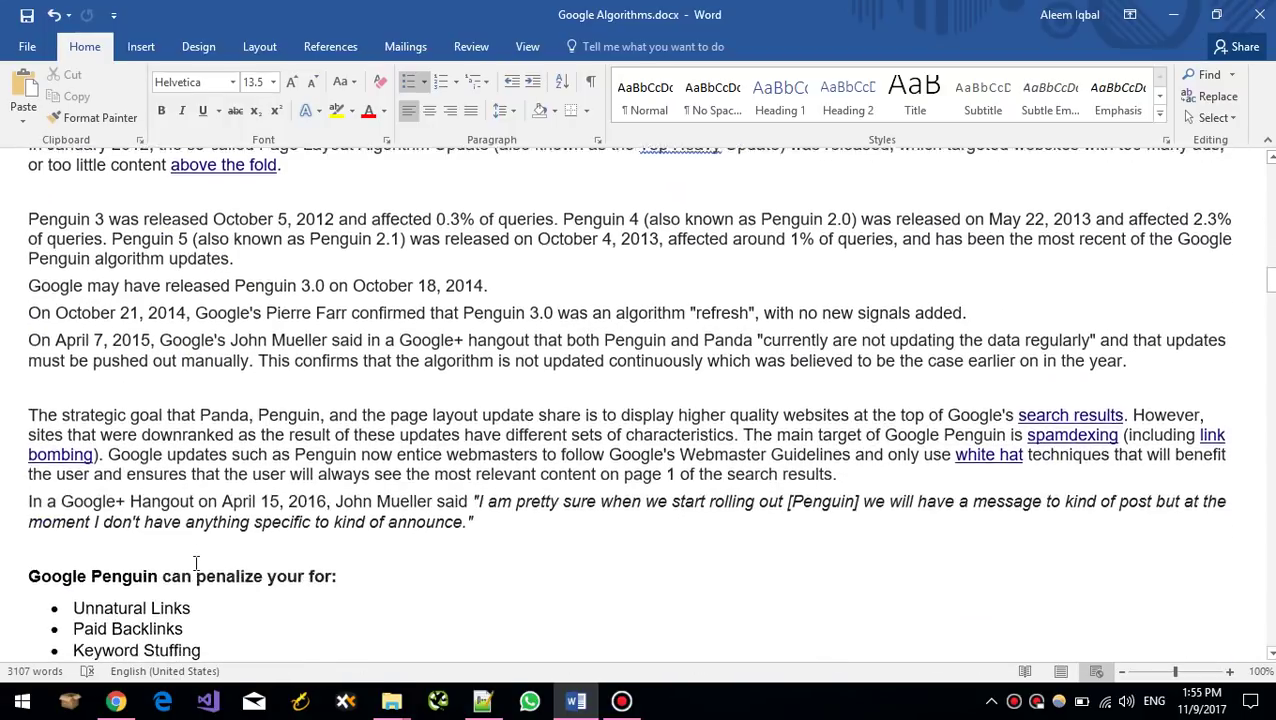
scroll(196, 564, "down", 4)
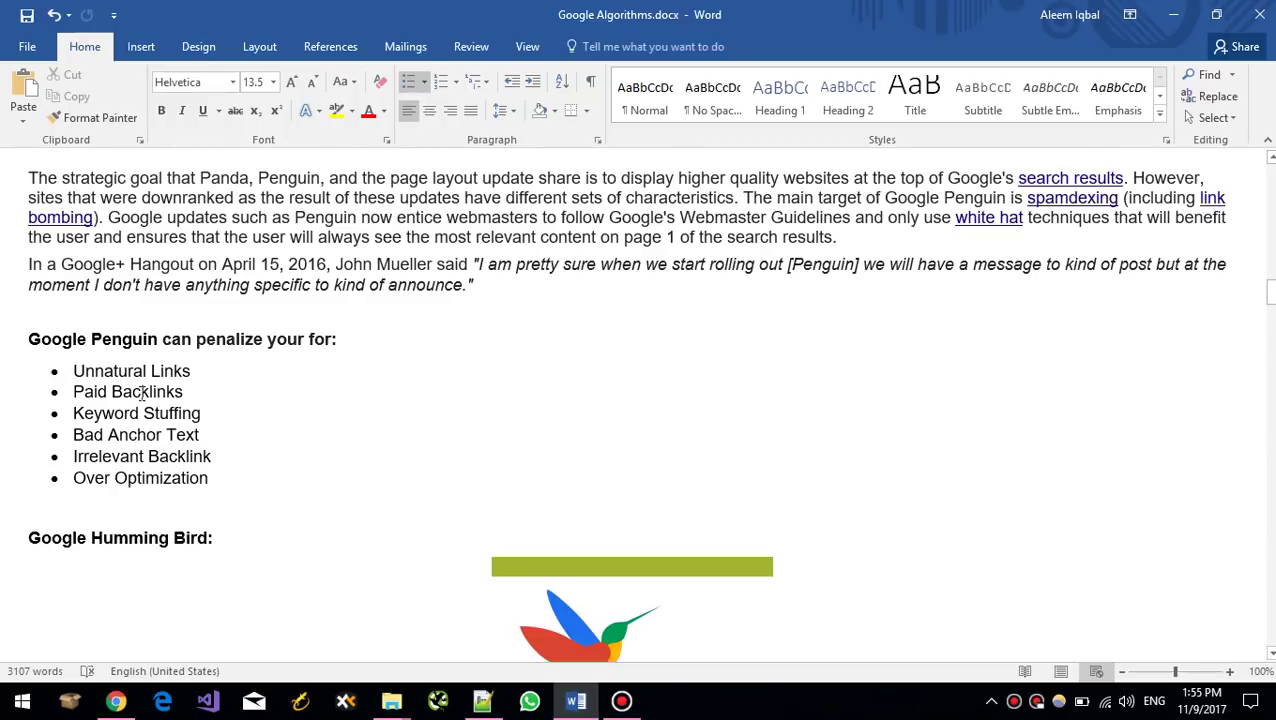
triple_click(210, 413)
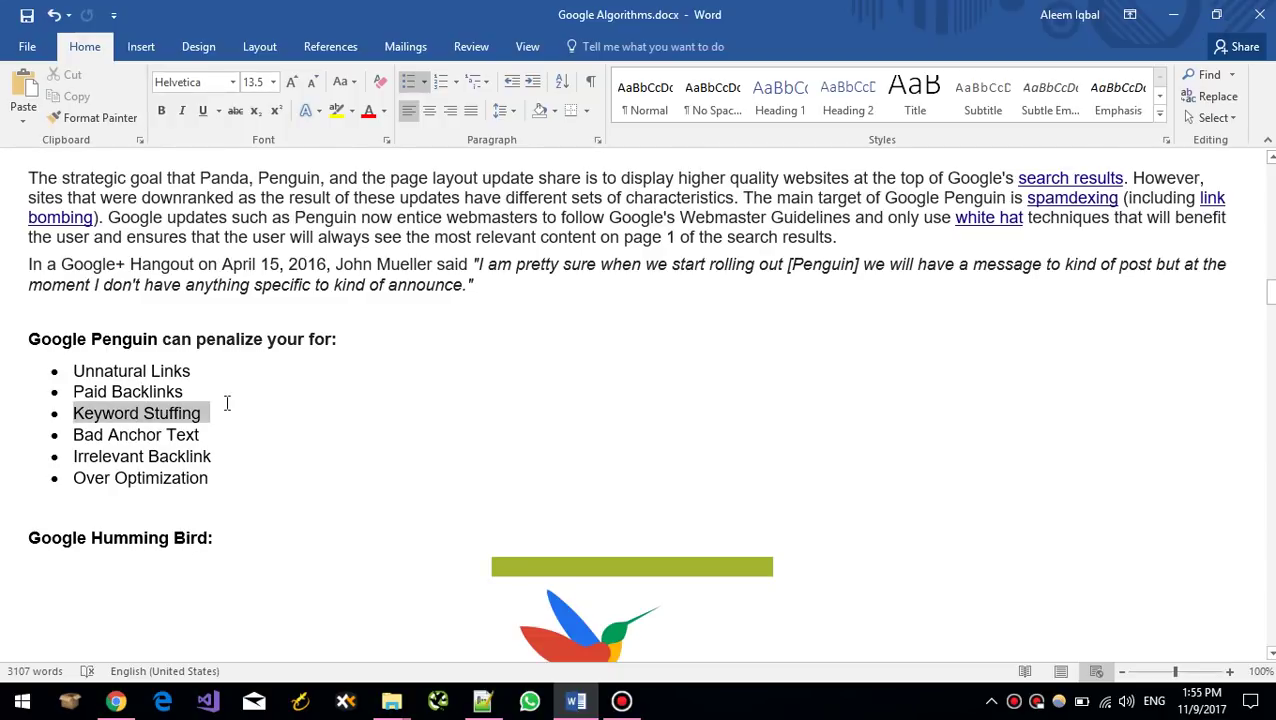
left_click(222, 435)
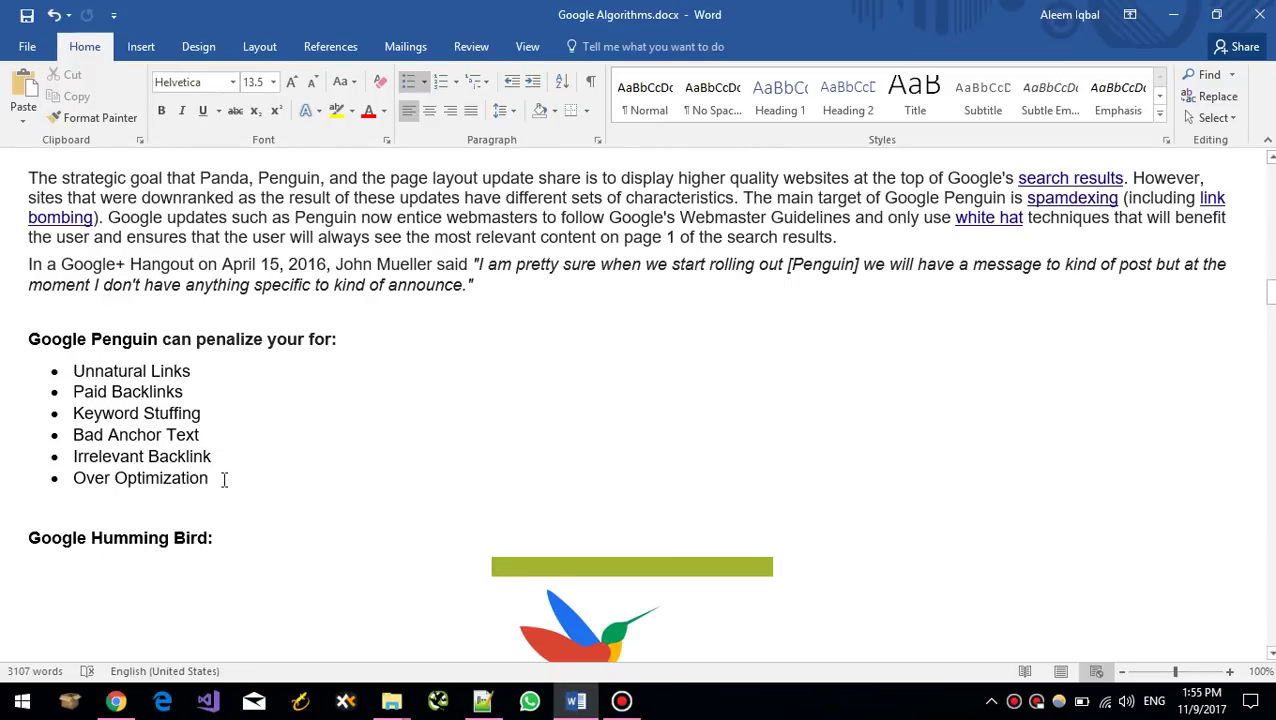
scroll(228, 490, "down", 5)
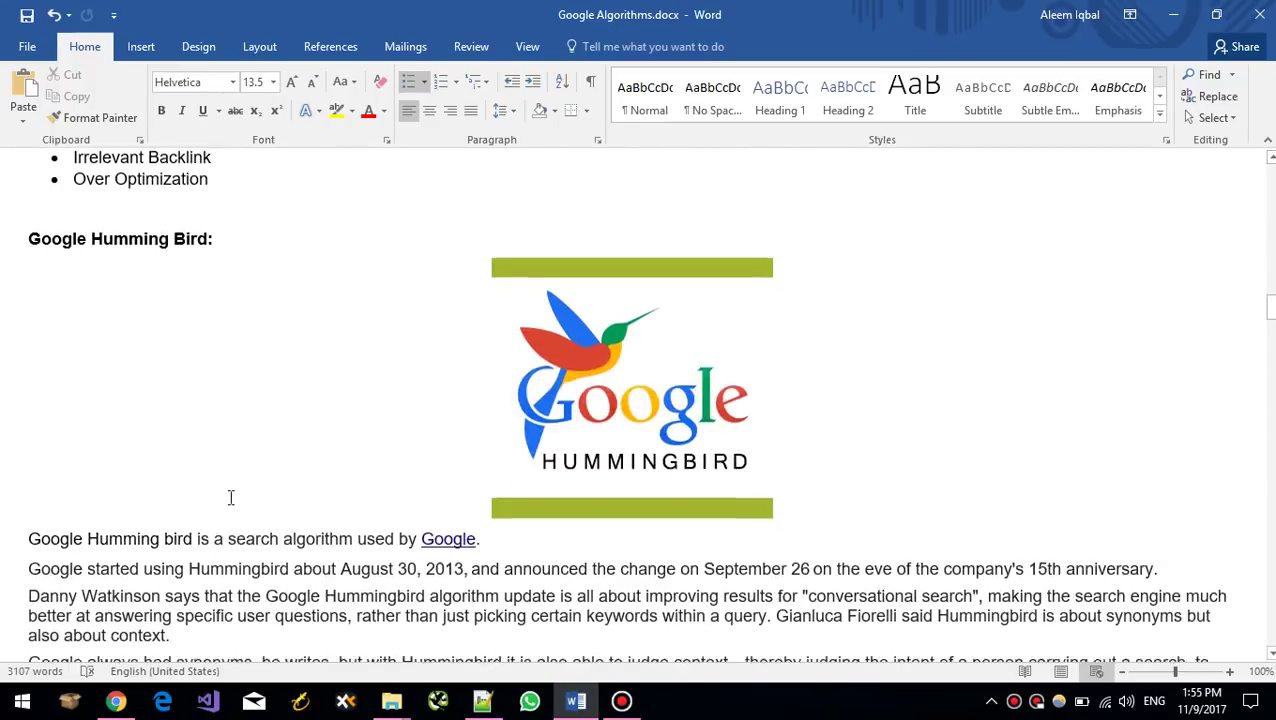
scroll(220, 502, "down", 5)
scroll(210, 507, "down", 6)
scroll(207, 510, "down", 5)
scroll(207, 510, "down", 1)
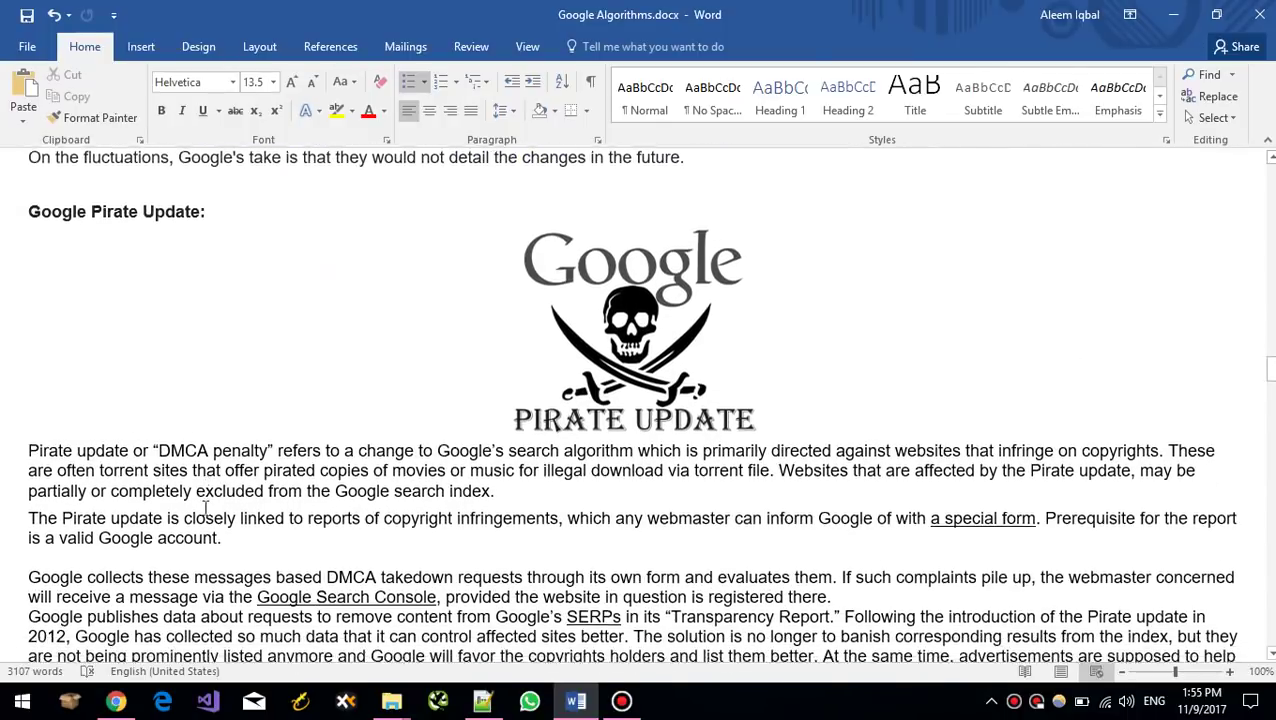
scroll(207, 510, "down", 1)
scroll(207, 510, "down", 2)
scroll(207, 510, "up", 3)
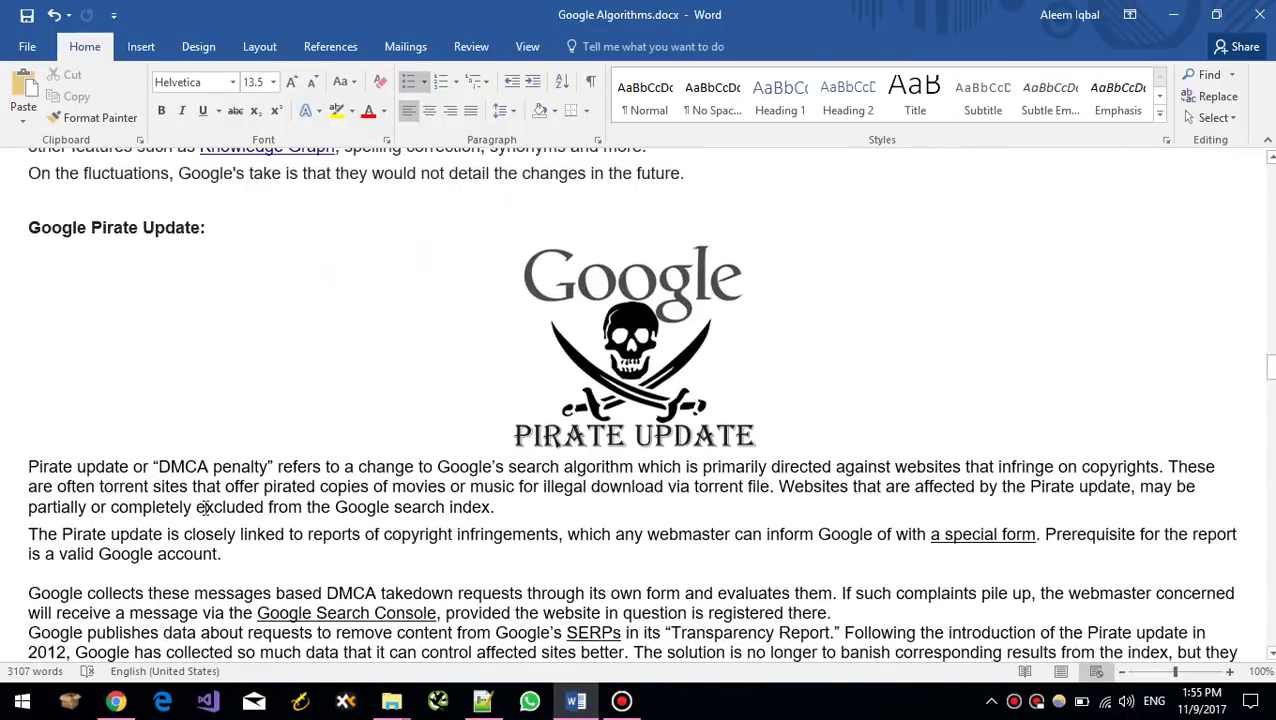
scroll(206, 509, "up", 5)
scroll(204, 507, "up", 5)
scroll(204, 507, "up", 4)
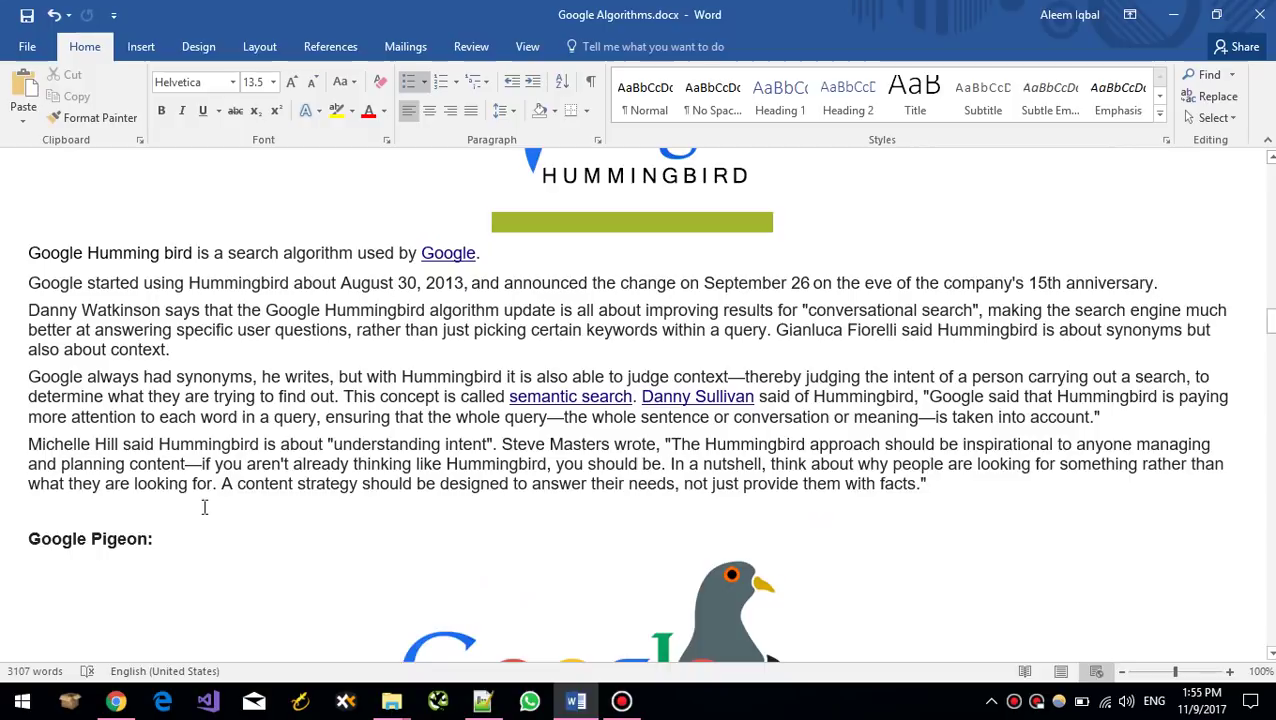
scroll(204, 507, "up", 2)
scroll(204, 507, "up", 4)
scroll(204, 507, "up", 4)
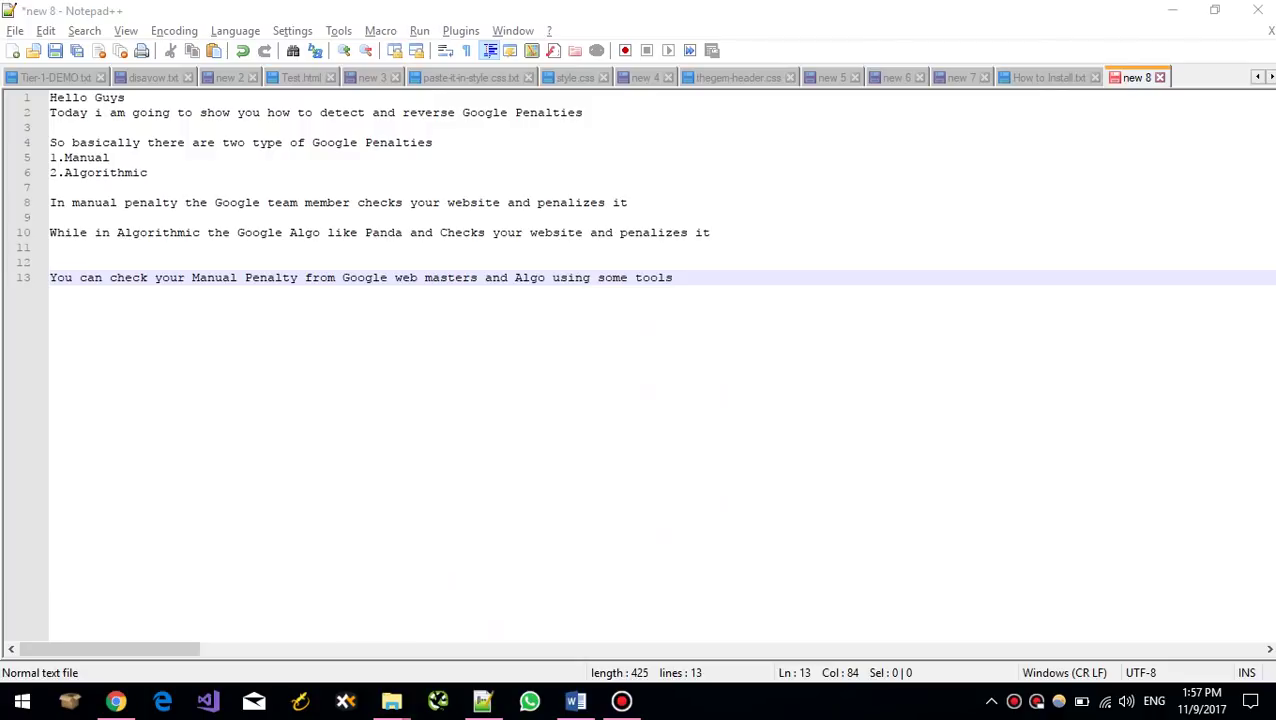
Step: Bring up Search Console's Manual Actions report for gamesolutionz.com, showing no manual webspam actions
key("alt+Tab")
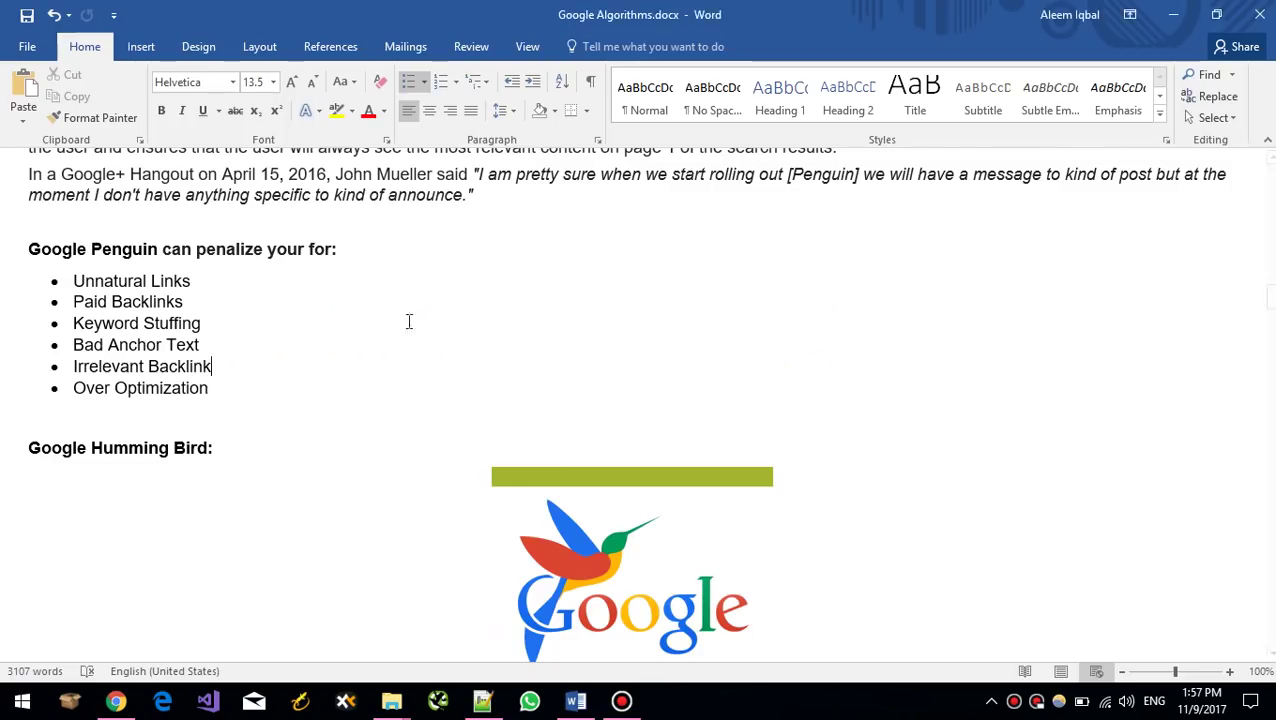
key("alt+Tab")
key("alt+Tab")
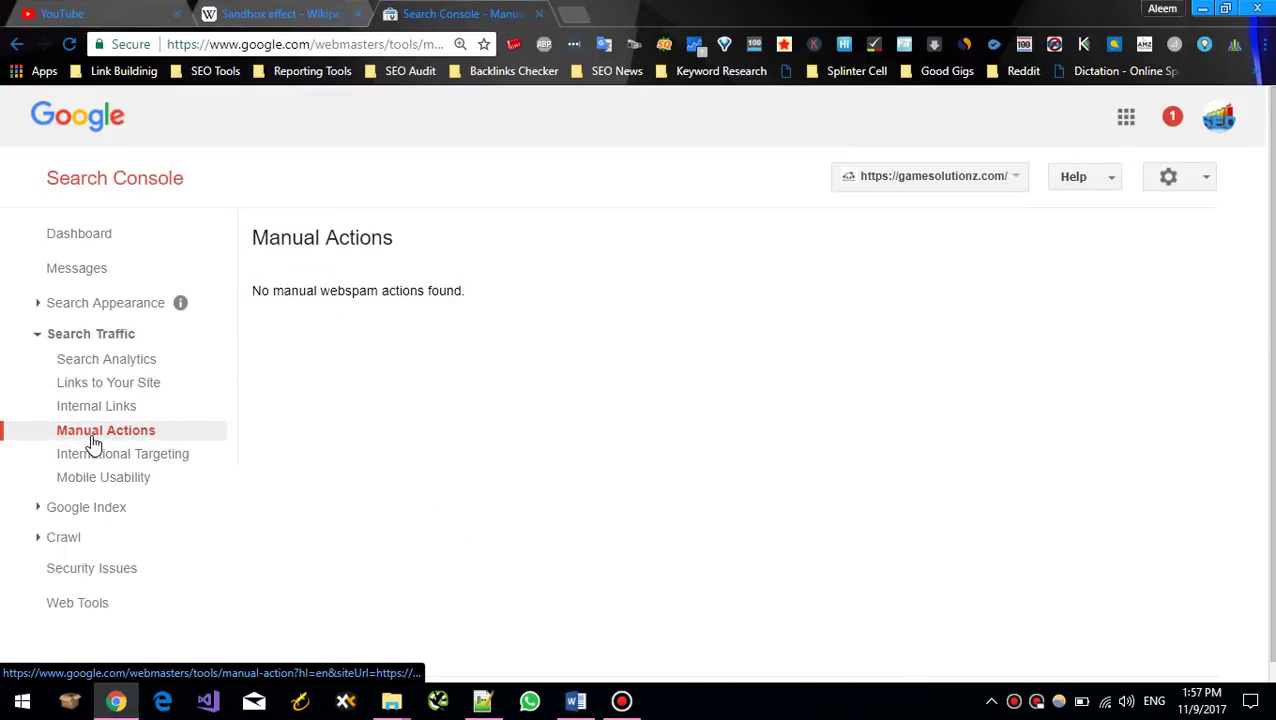
key("alt+Tab")
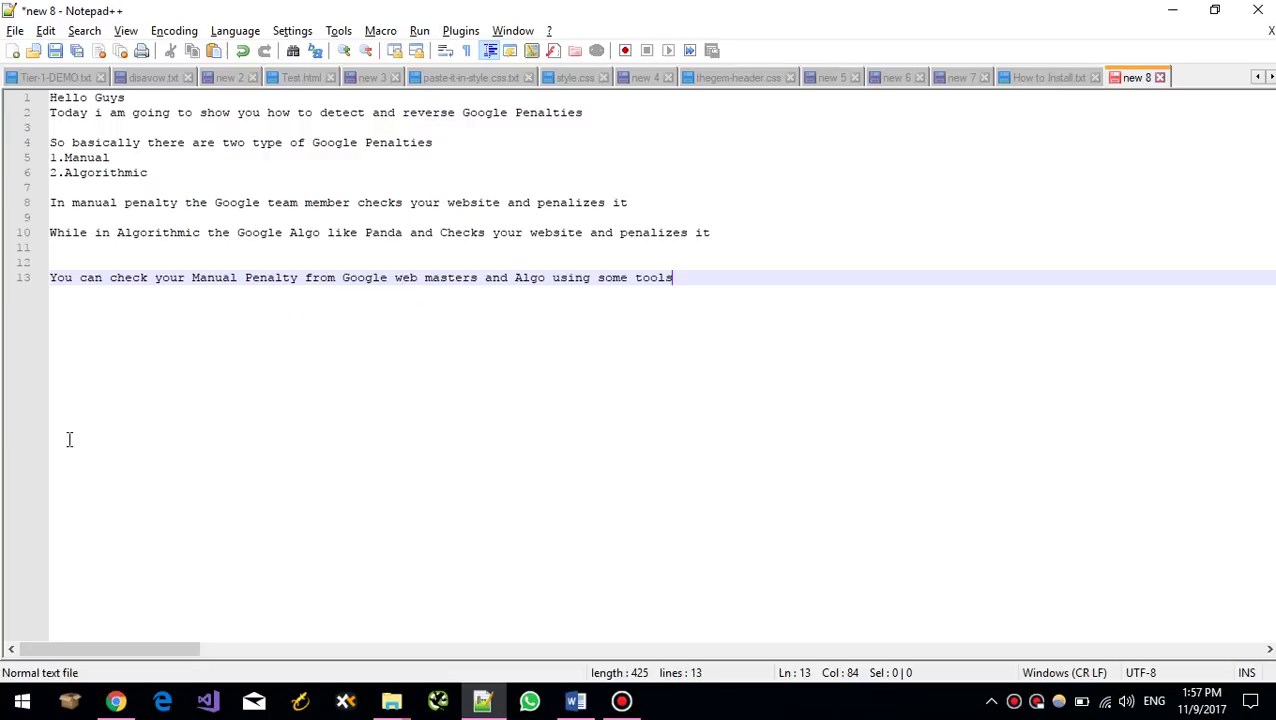
Step: Add two blank lines below the penalty-checking note, then switch to Copyscape in Chrome
key("Return")
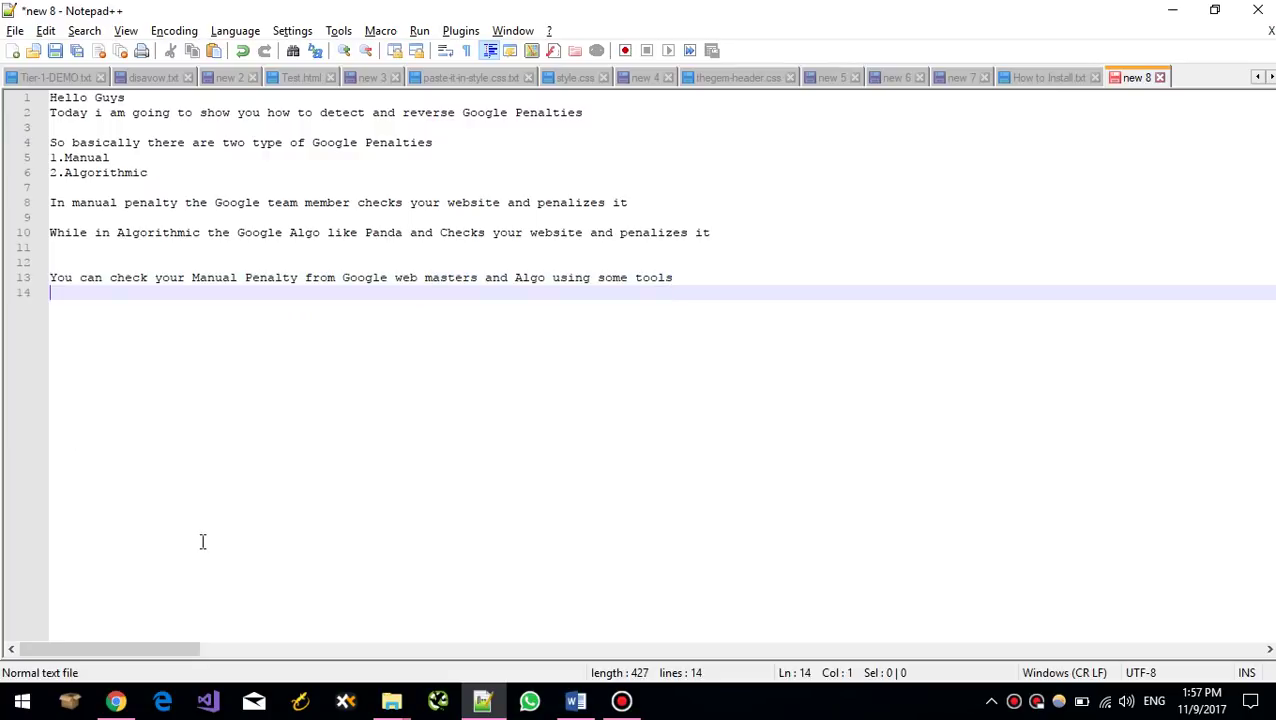
key("Return")
key("alt+Tab")
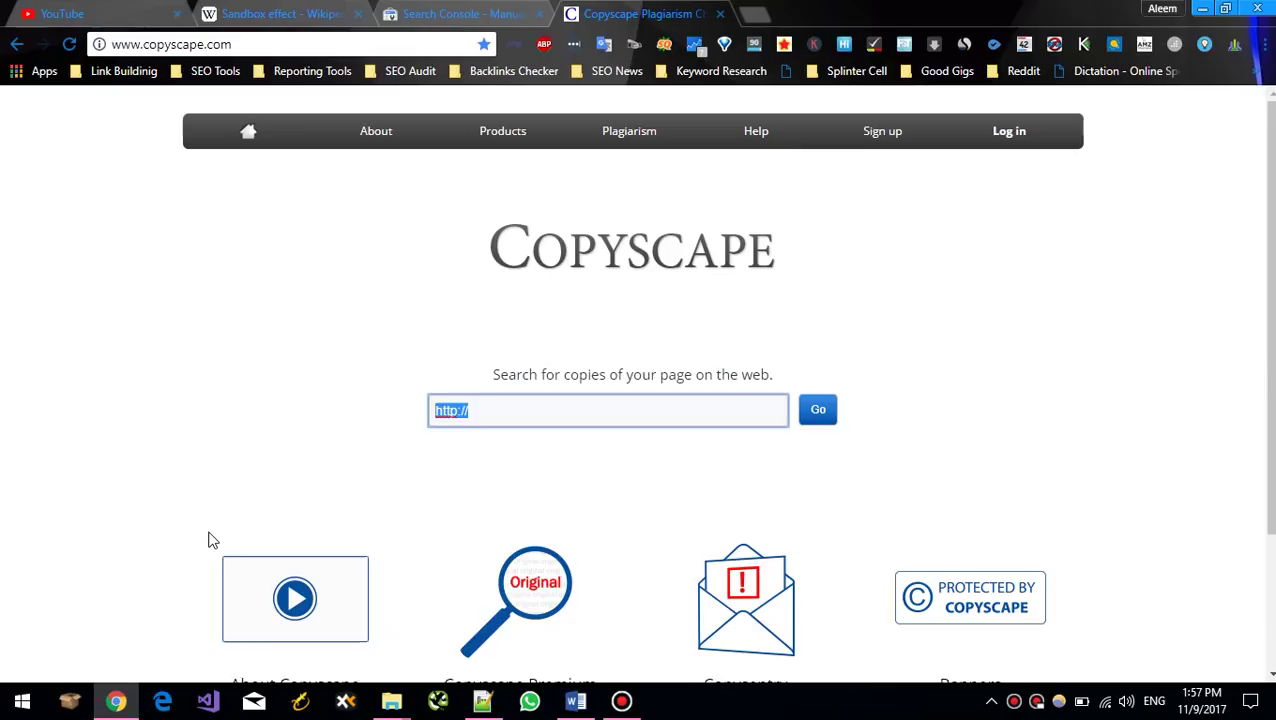
Step: Run a Copyscape search on the gamesolutionz.com/free-csgo-skins page URL
key("ctrl+t")
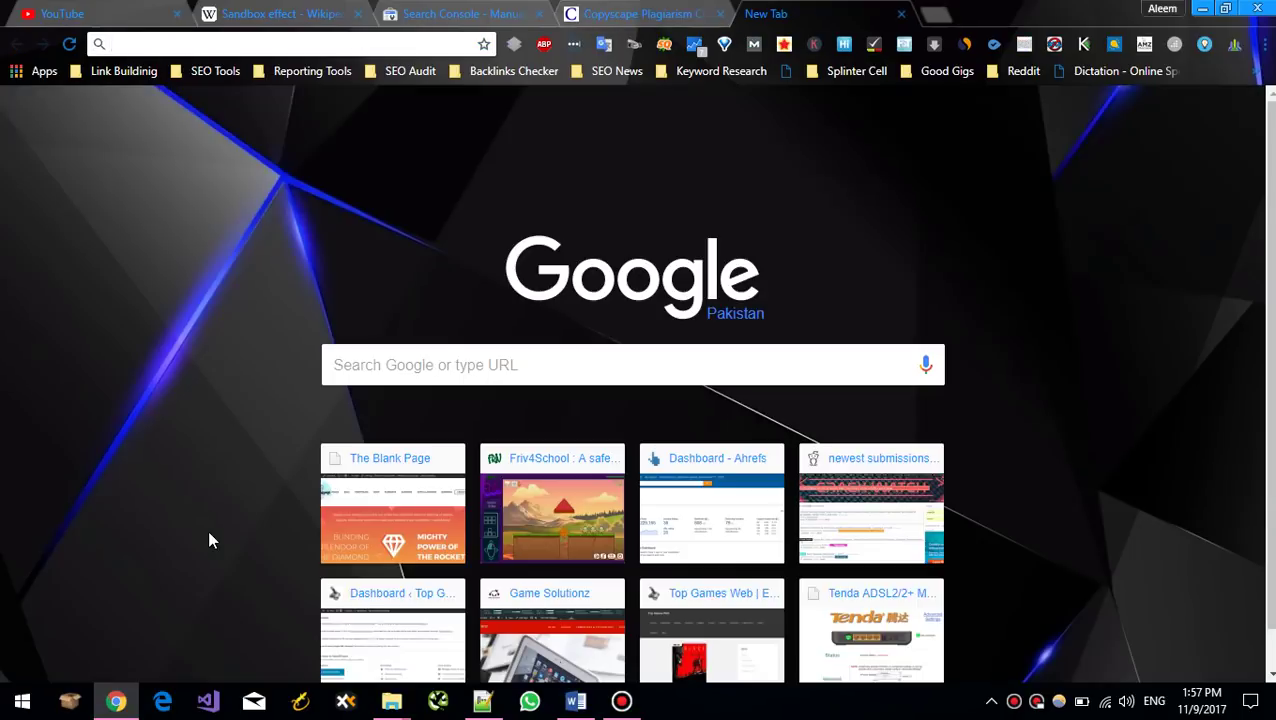
type("fgamesolutionz.com")
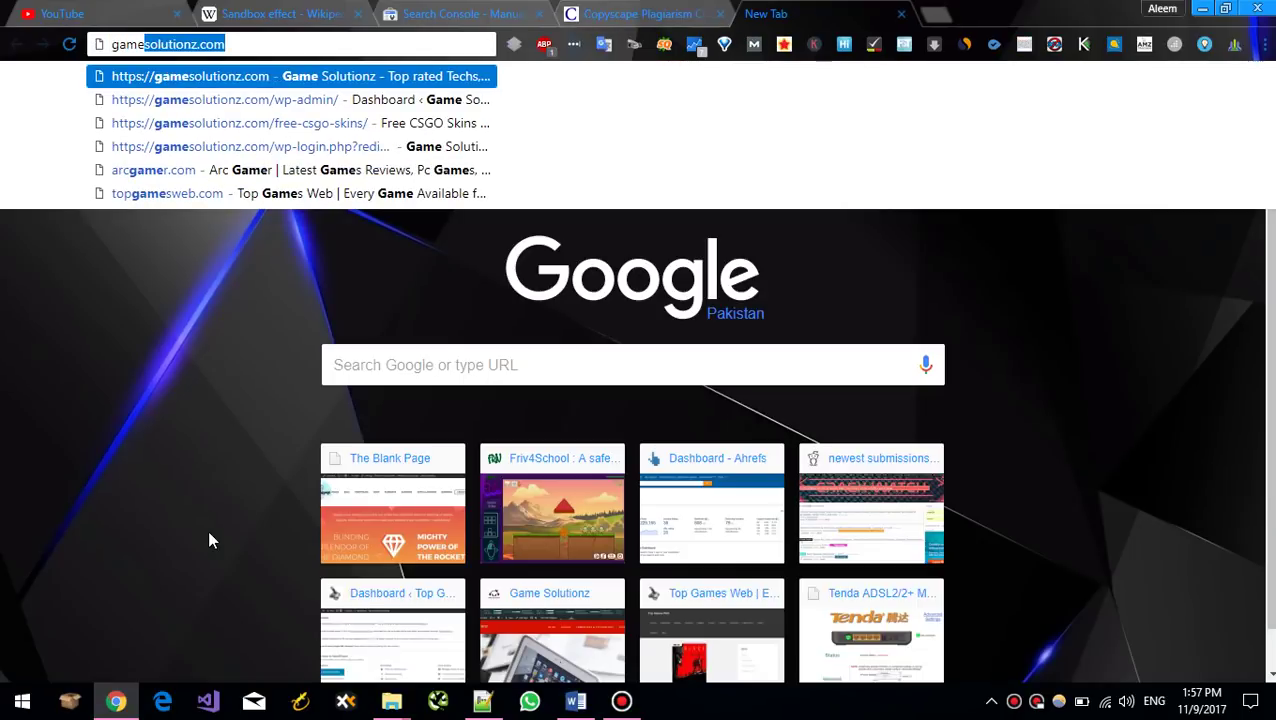
key("Down")
key("Down")
key("Return")
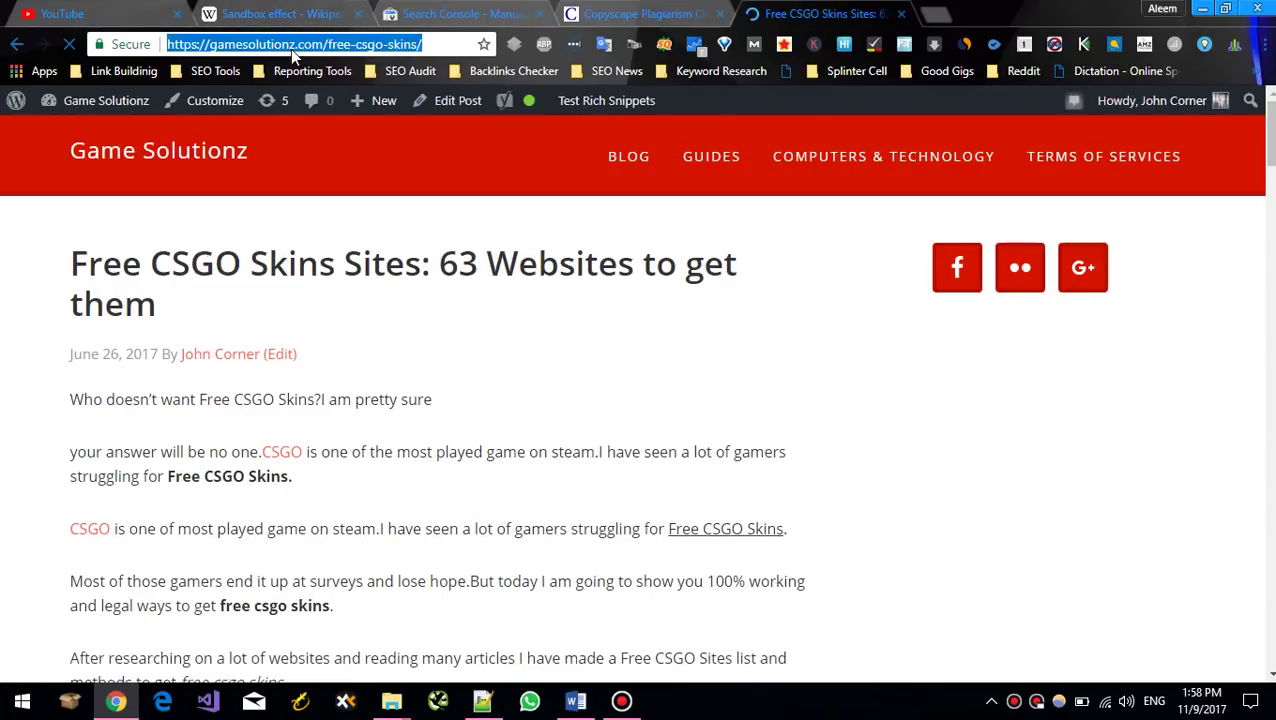
left_click(640, 14)
type("https://gamesolutionz.com/free-csgo-skins/")
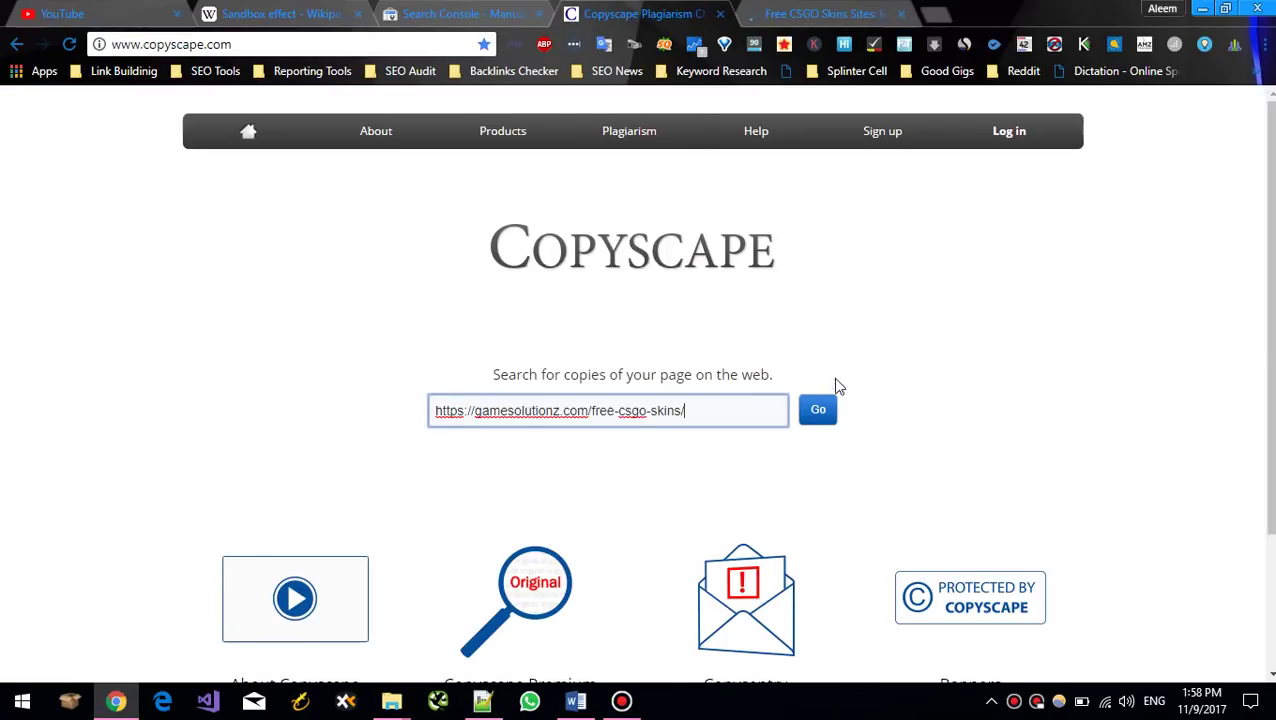
left_click(820, 412)
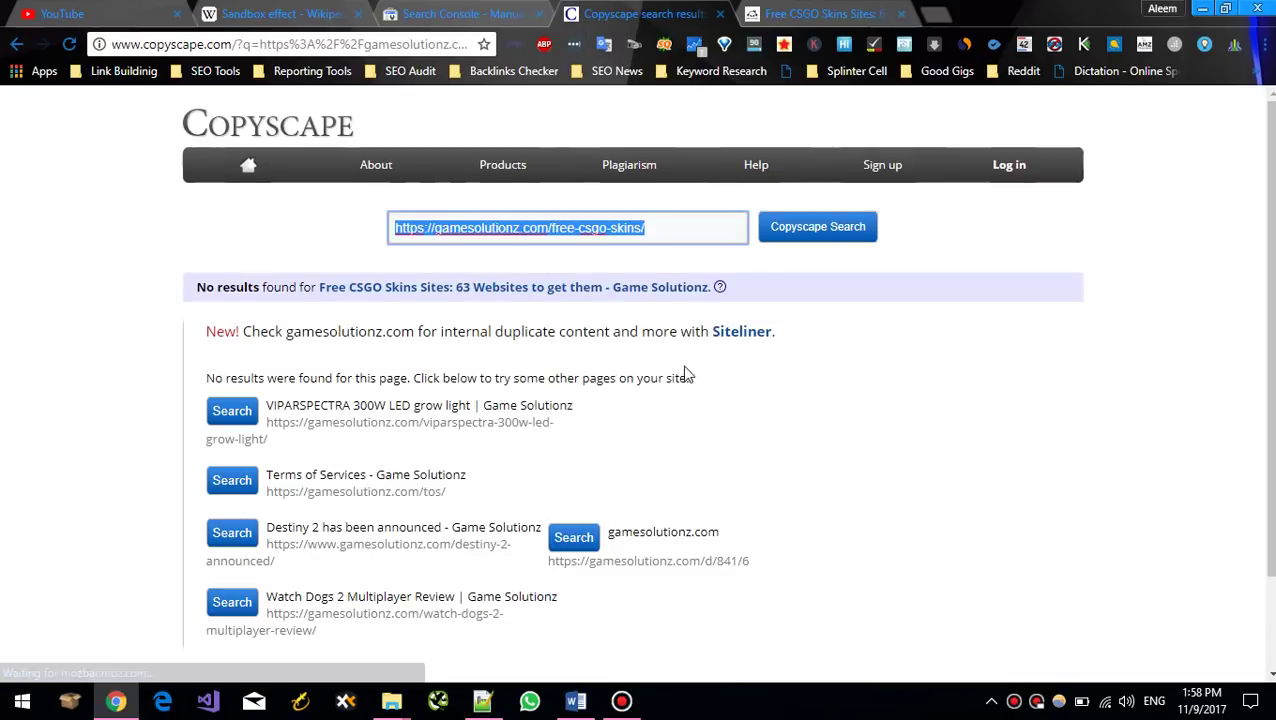
Step: Highlight Copyscape's no-results message for the free CSGO skins page
left_click_drag(712, 385, 333, 363)
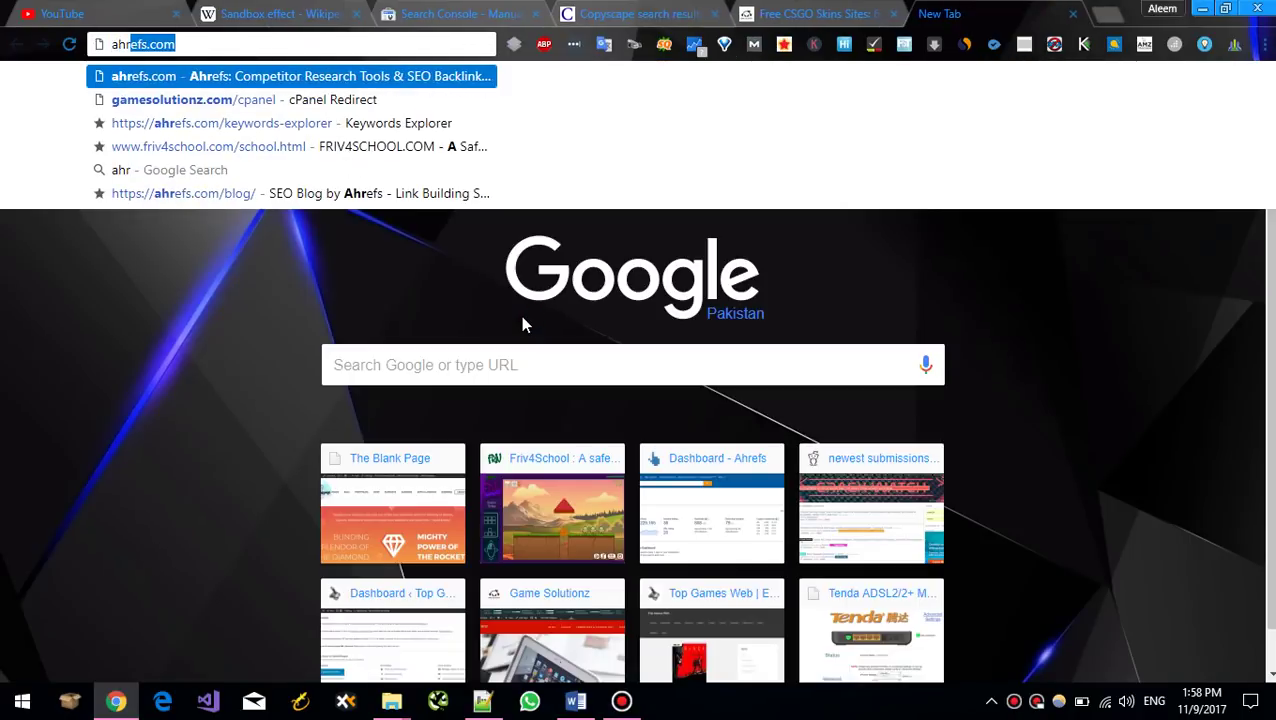
Step: Open the Ahrefs overview for gamesolutionz.com: DR 38, 1.26K backlinks, 95 referring domains
key("Return")
key("alt+Tab")
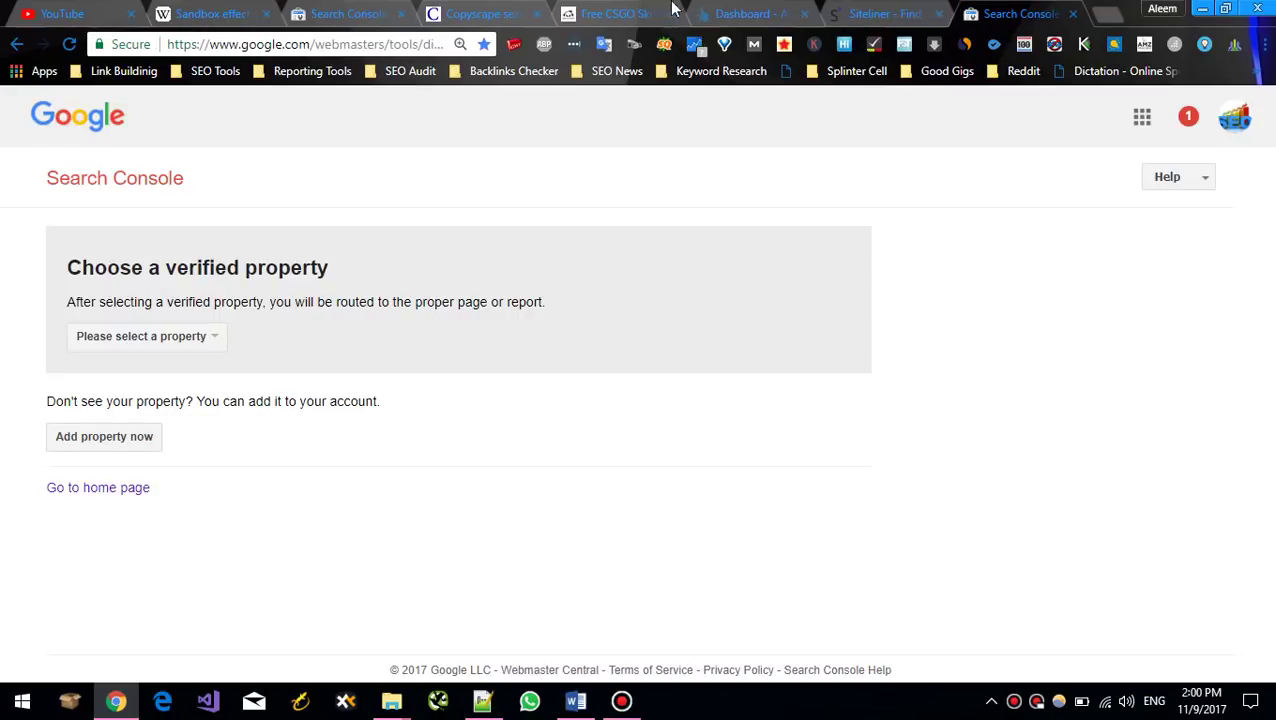
left_click(775, 12)
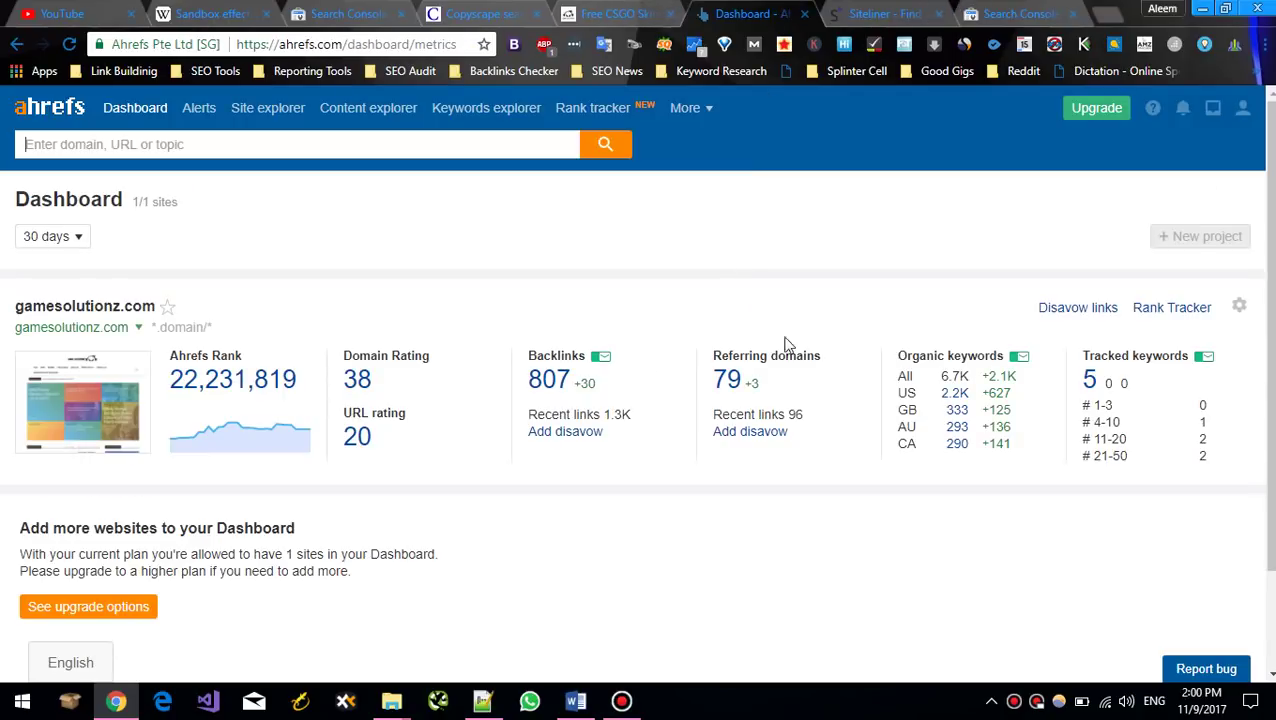
left_click(110, 302)
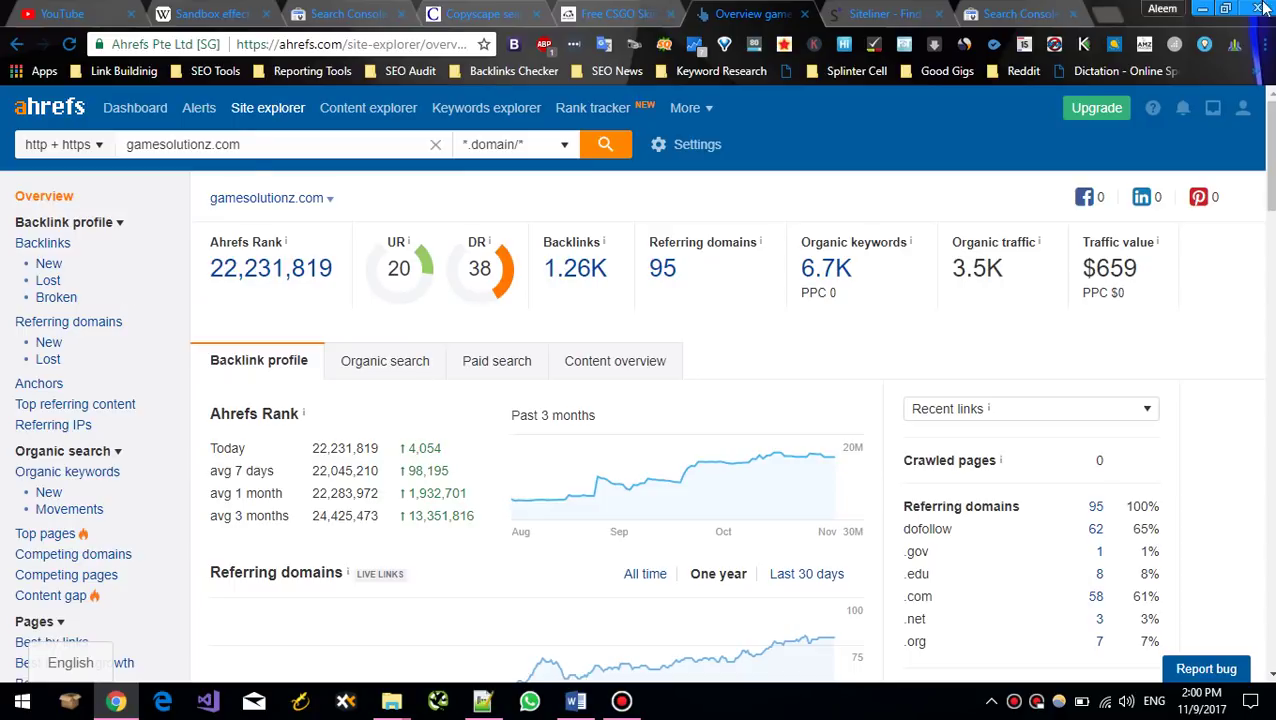
left_click(880, 13)
left_click(737, 12)
Step: Create a new Notepad++ file containing the line domain:domain.com
left_click(483, 701)
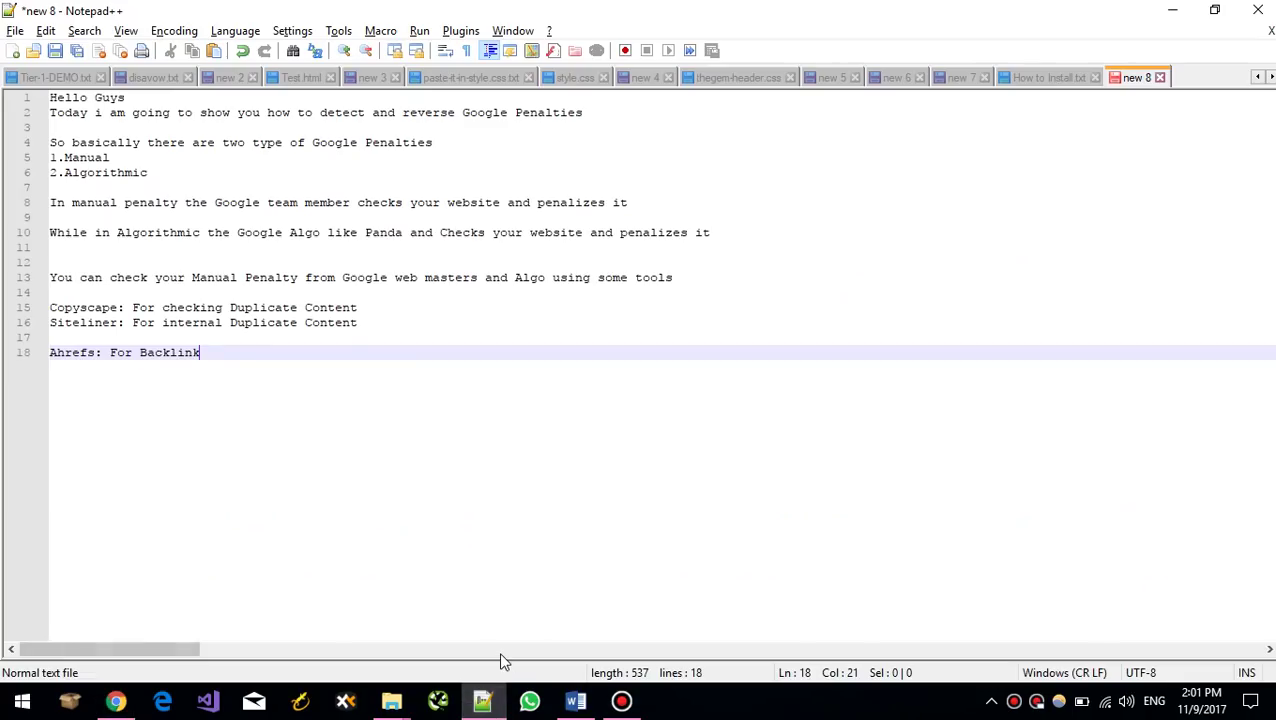
key("ctrl+n")
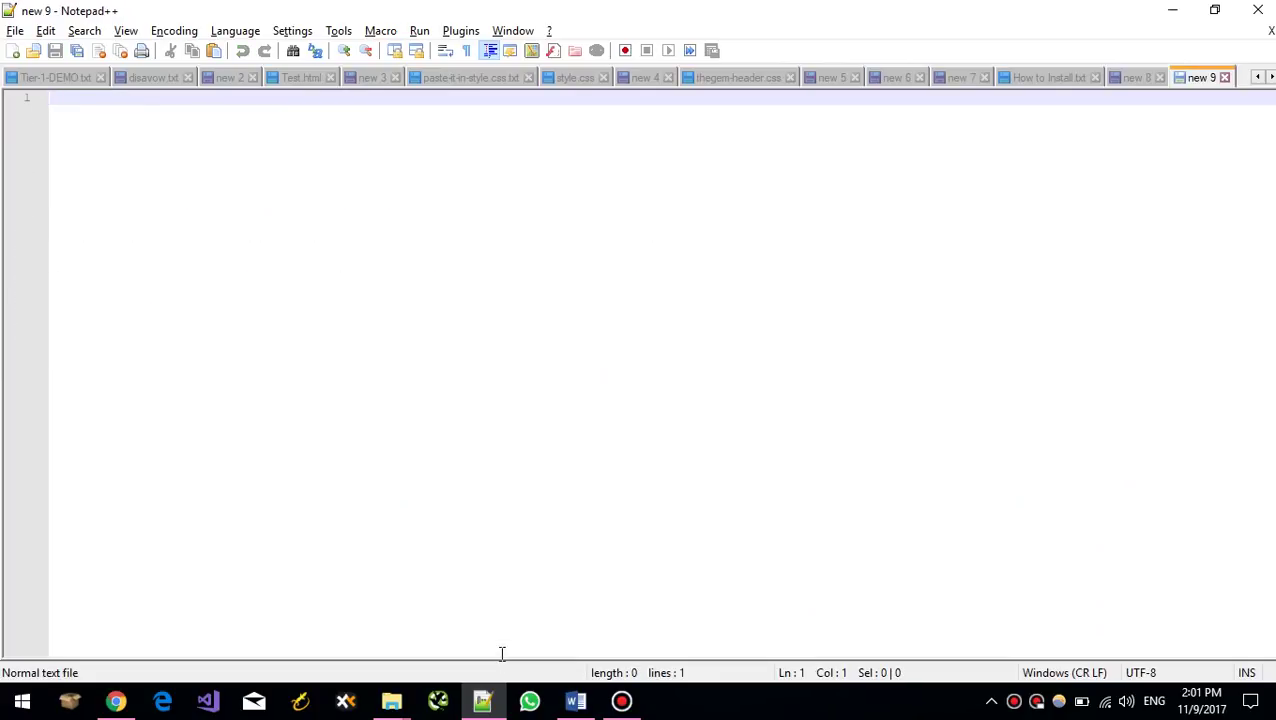
type("doma")
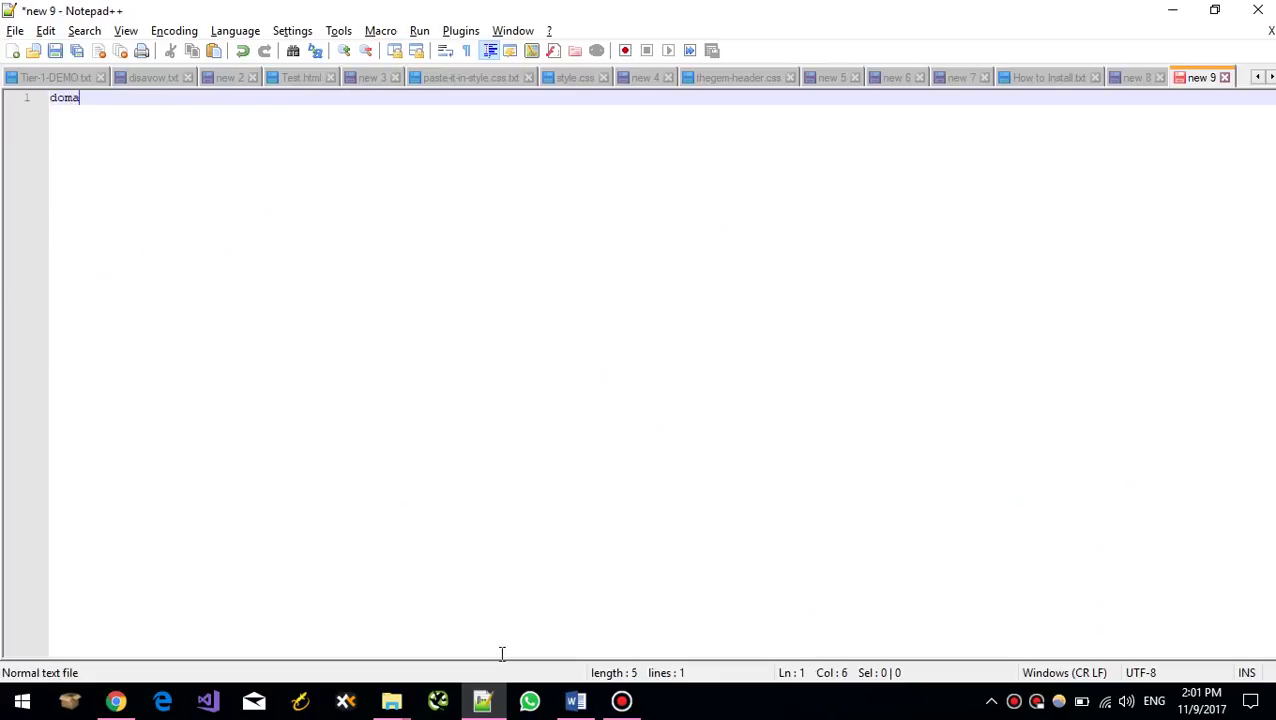
type("in:domain")
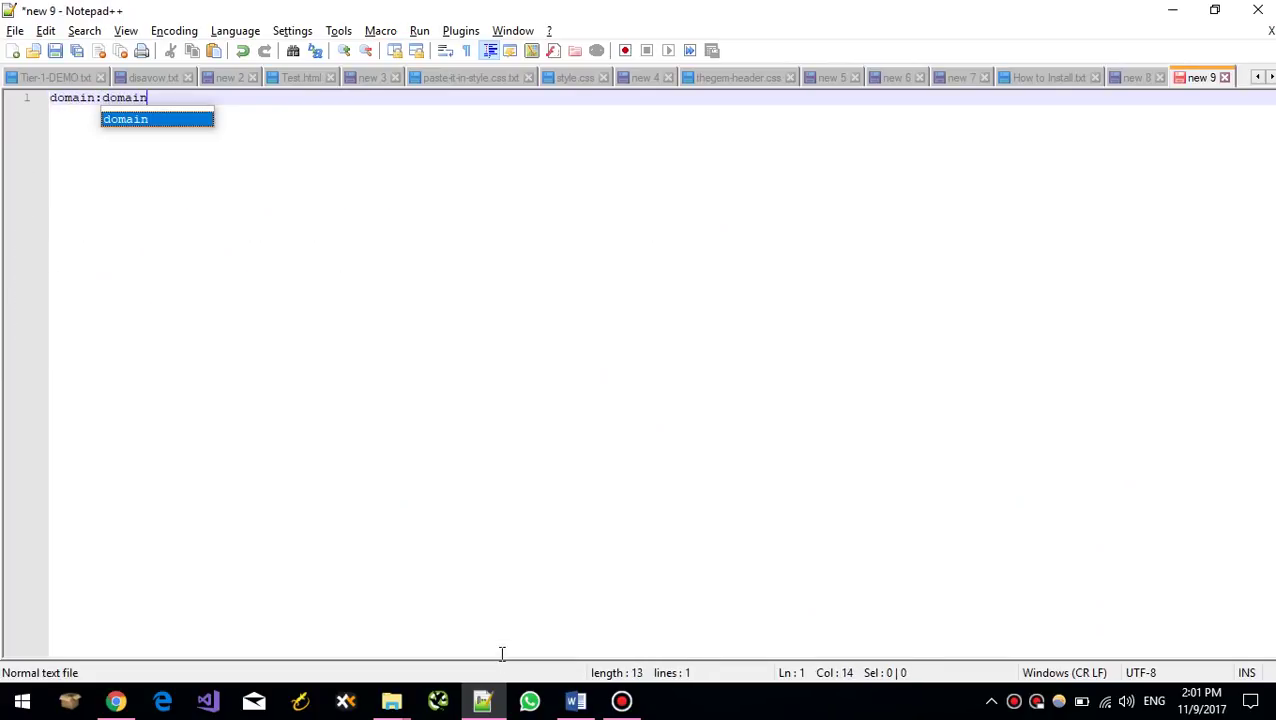
type(".com")
key("Return")
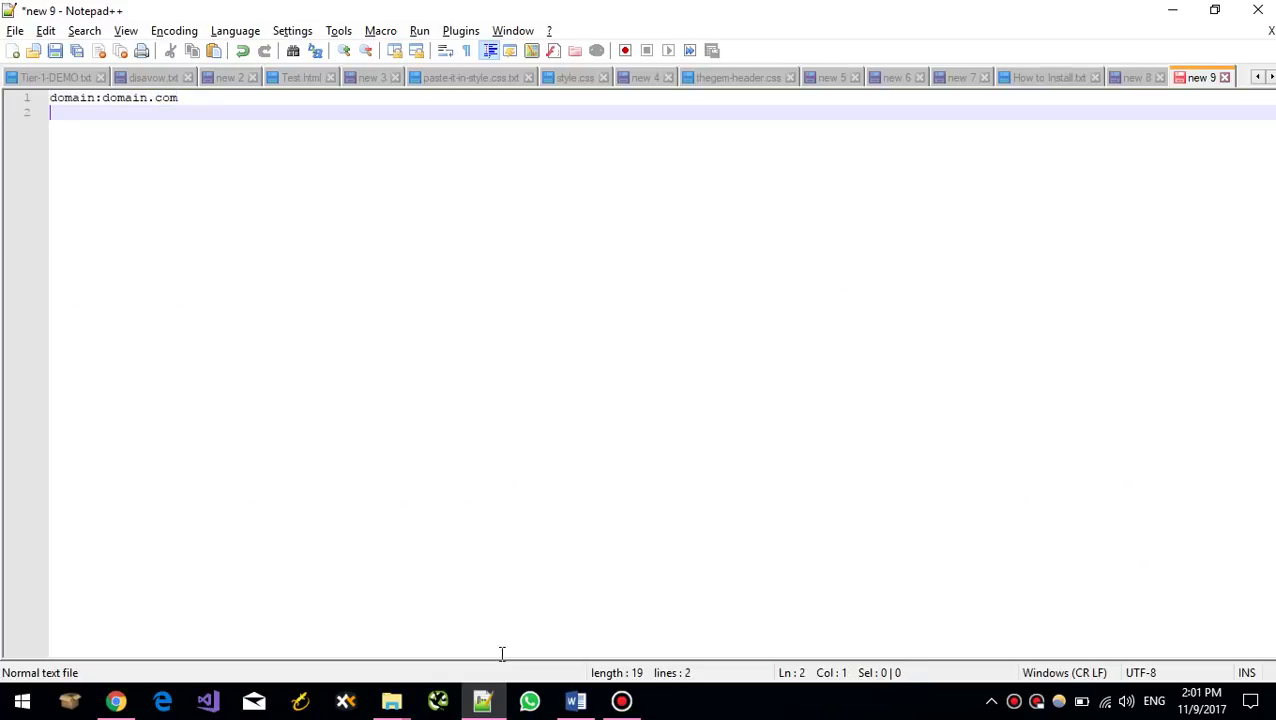
Step: Save the new file as disavow.txt on the Desktop
key("alt+Tab")
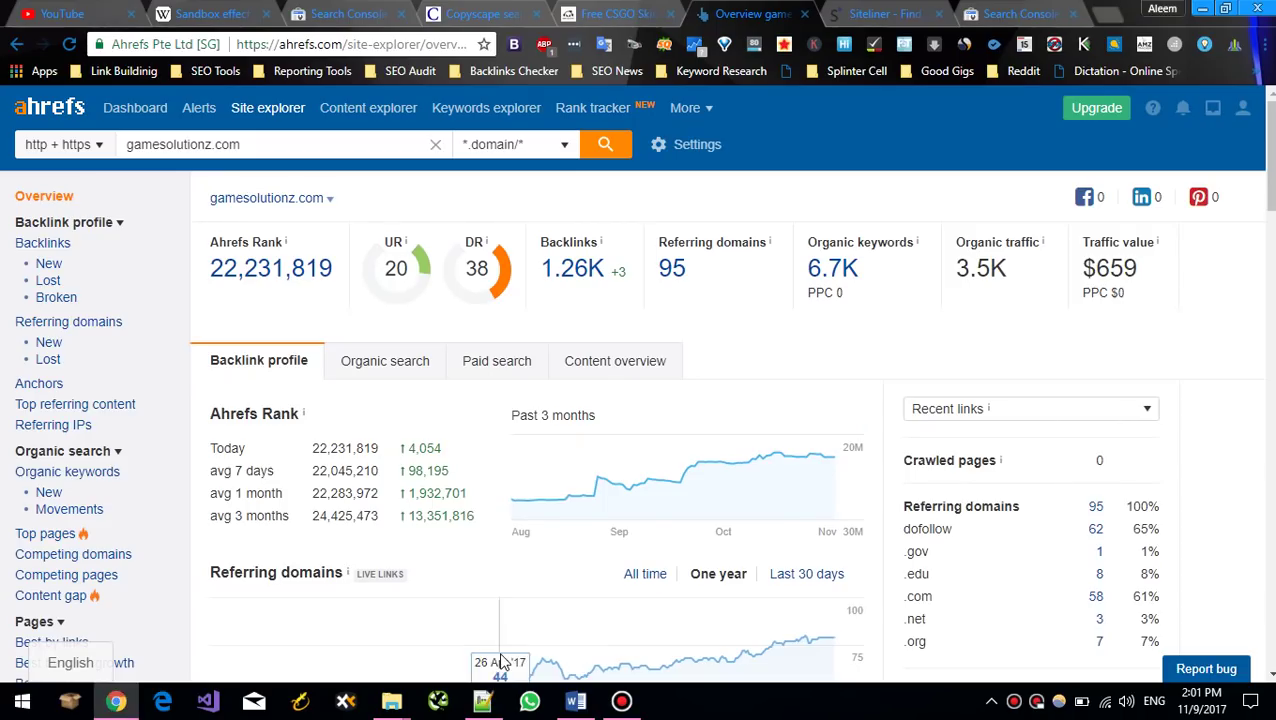
key("alt+Tab")
key("ctrl+s")
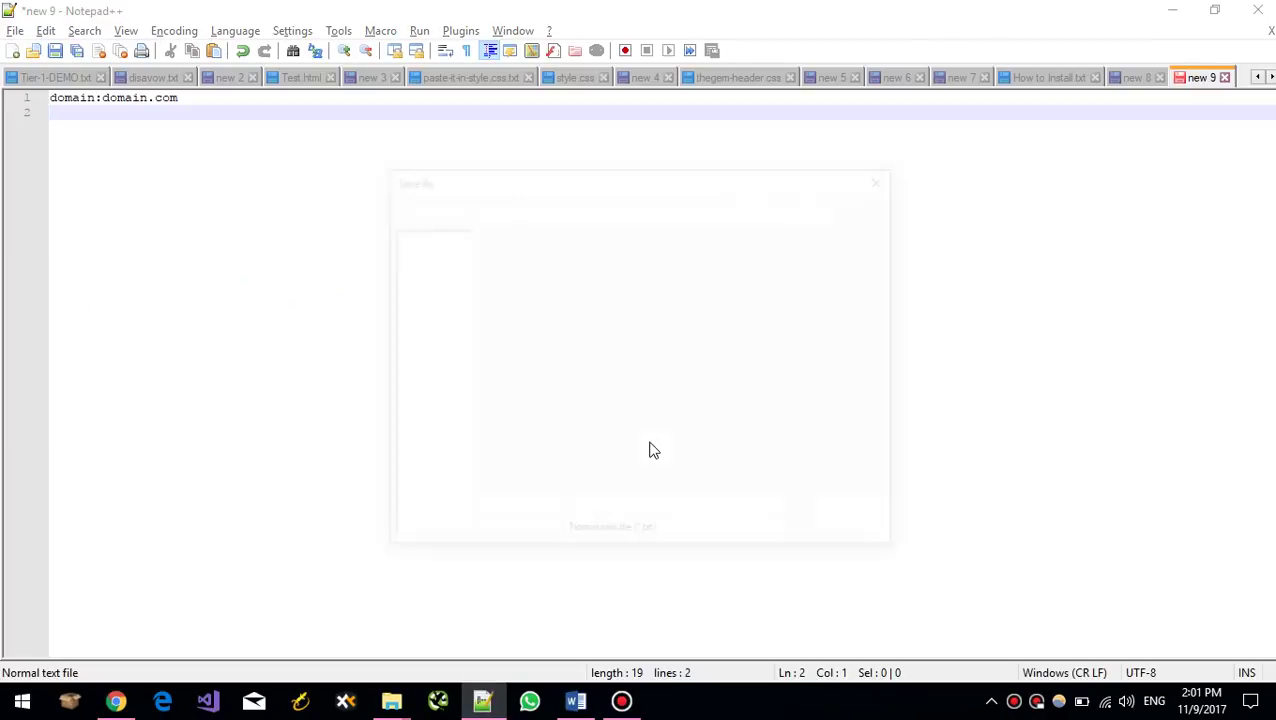
type("disavow.txt")
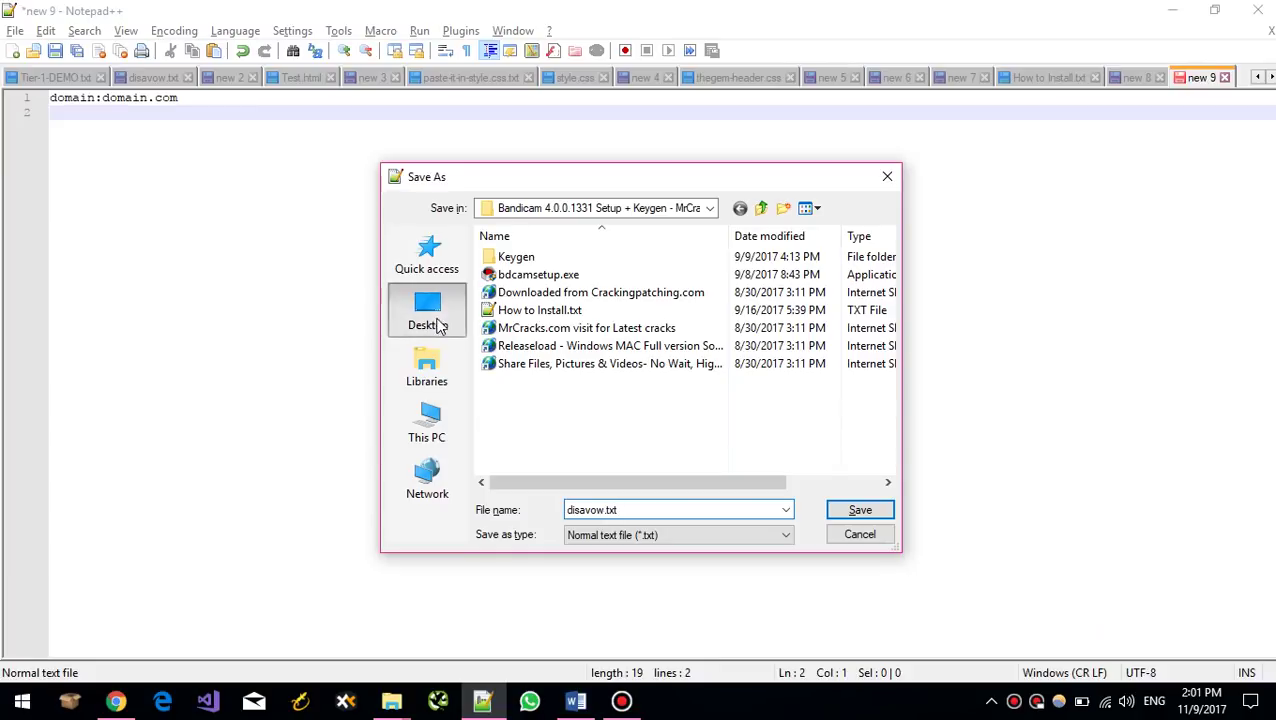
left_click(427, 310)
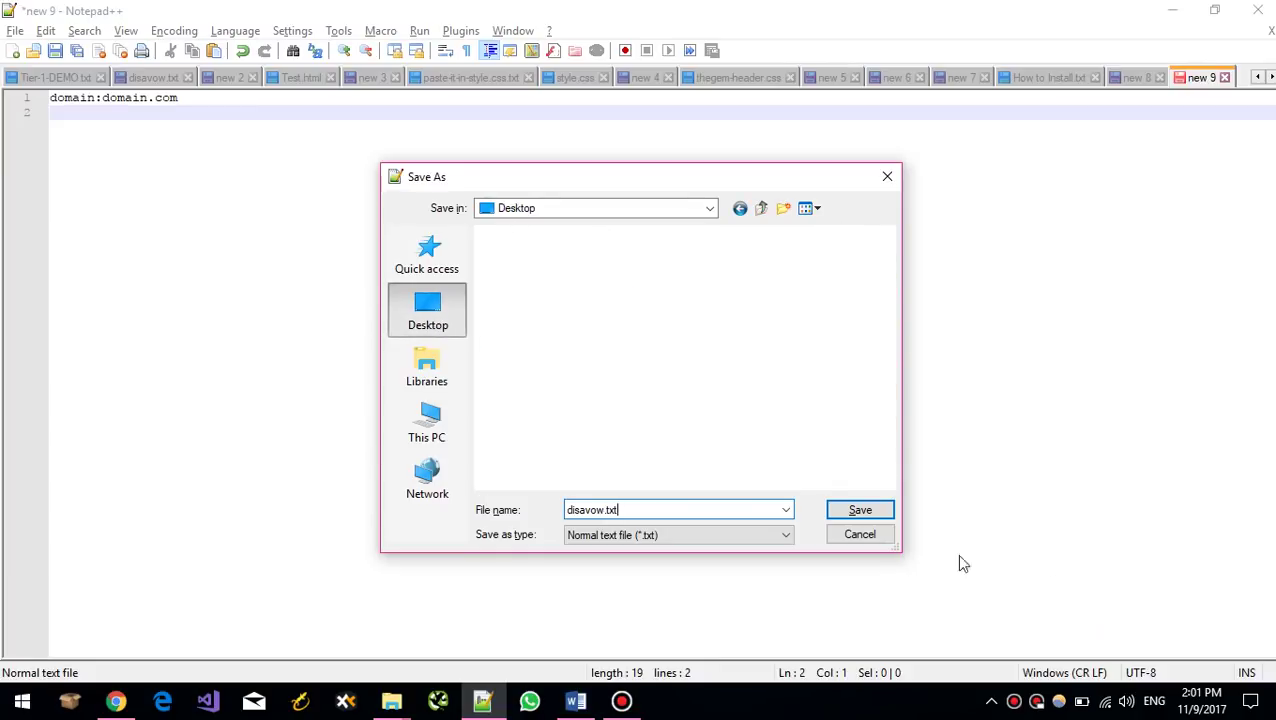
left_click(860, 510)
key("alt+Tab")
left_click(906, 10)
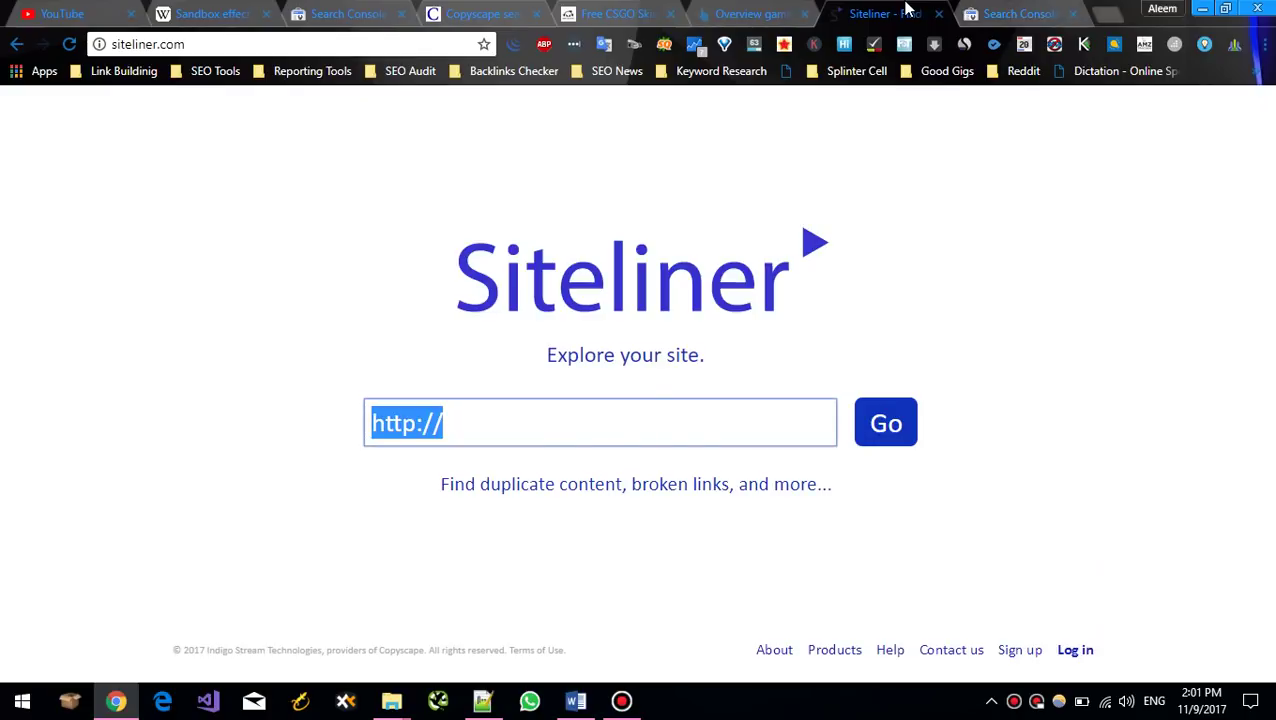
key("ctrl+v")
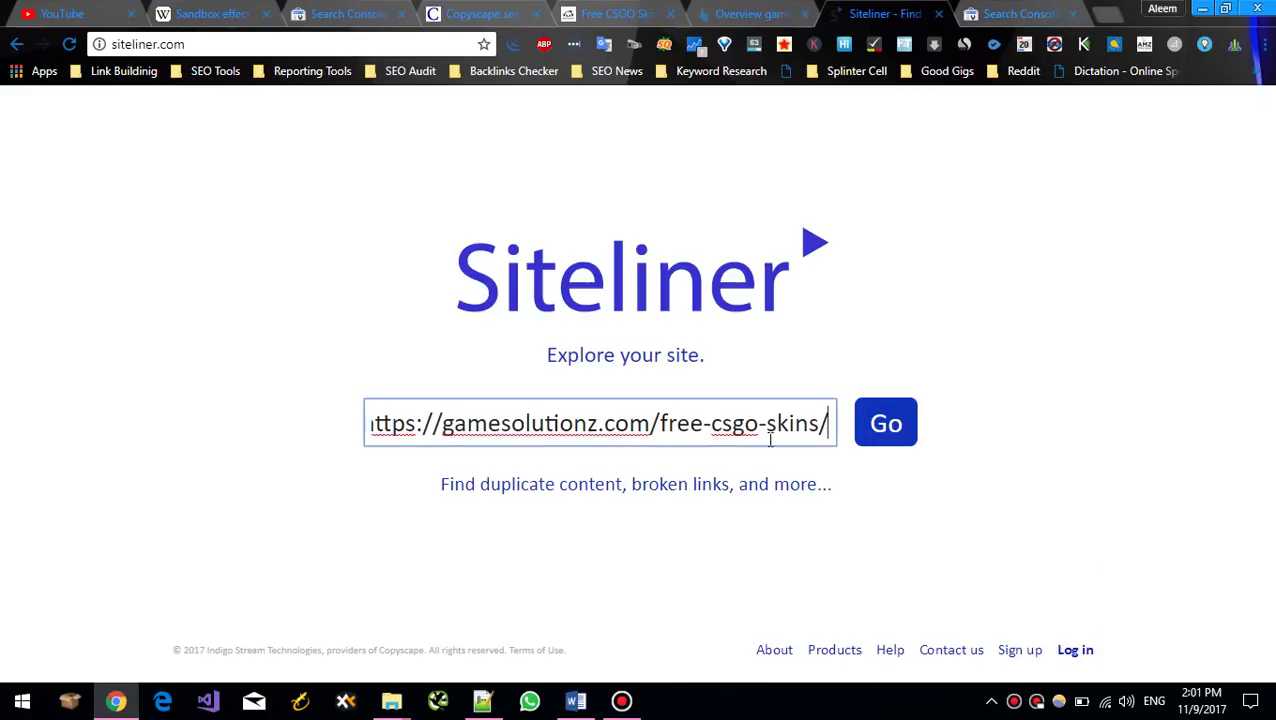
left_click(889, 440)
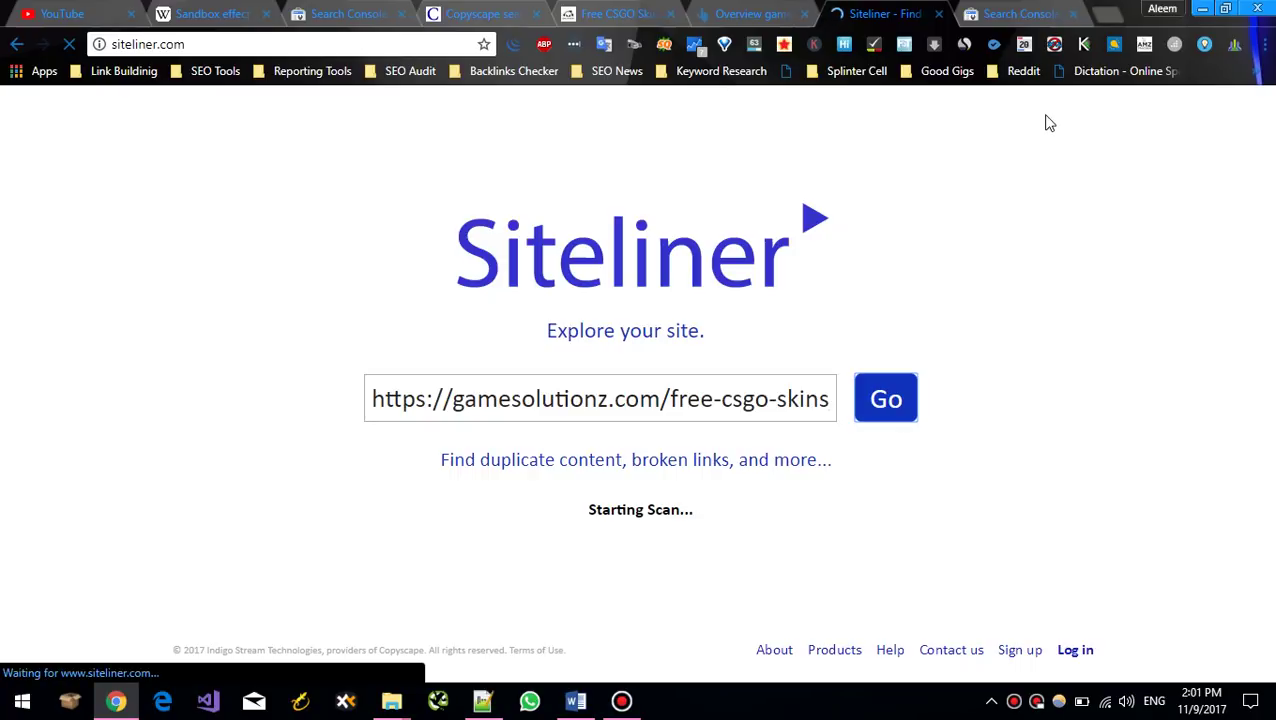
left_click(1012, 17)
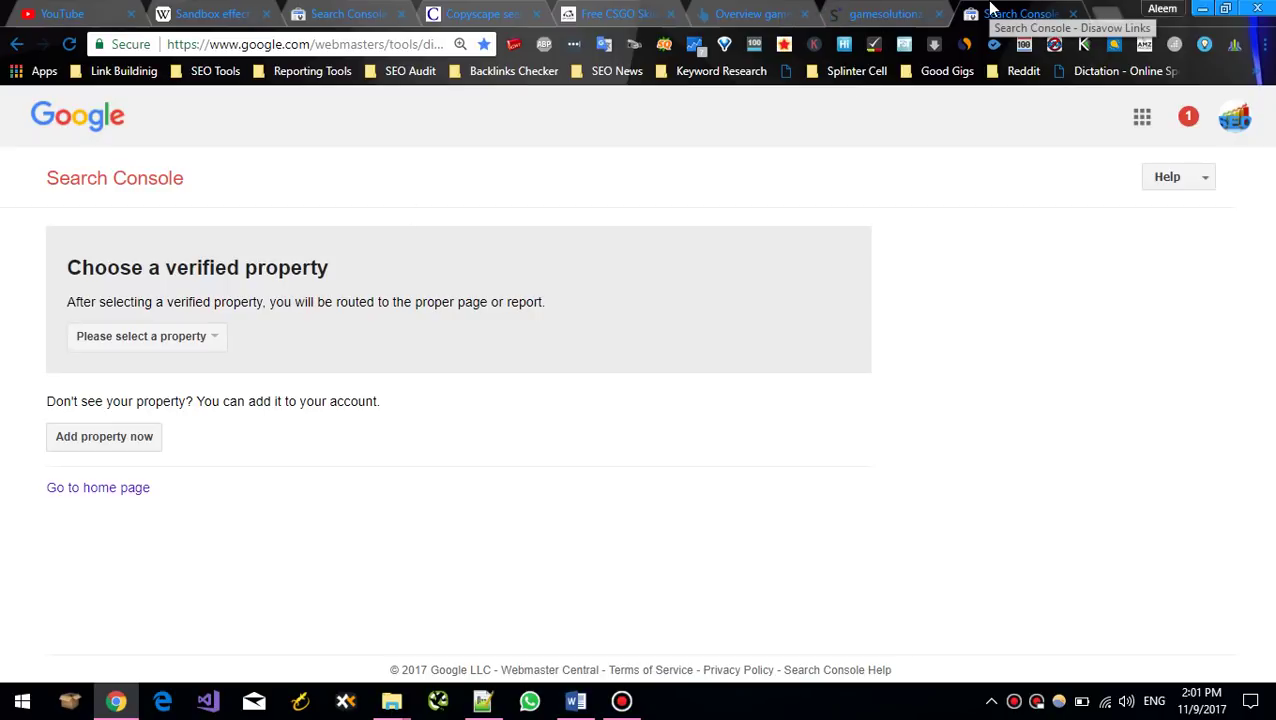
left_click(881, 12)
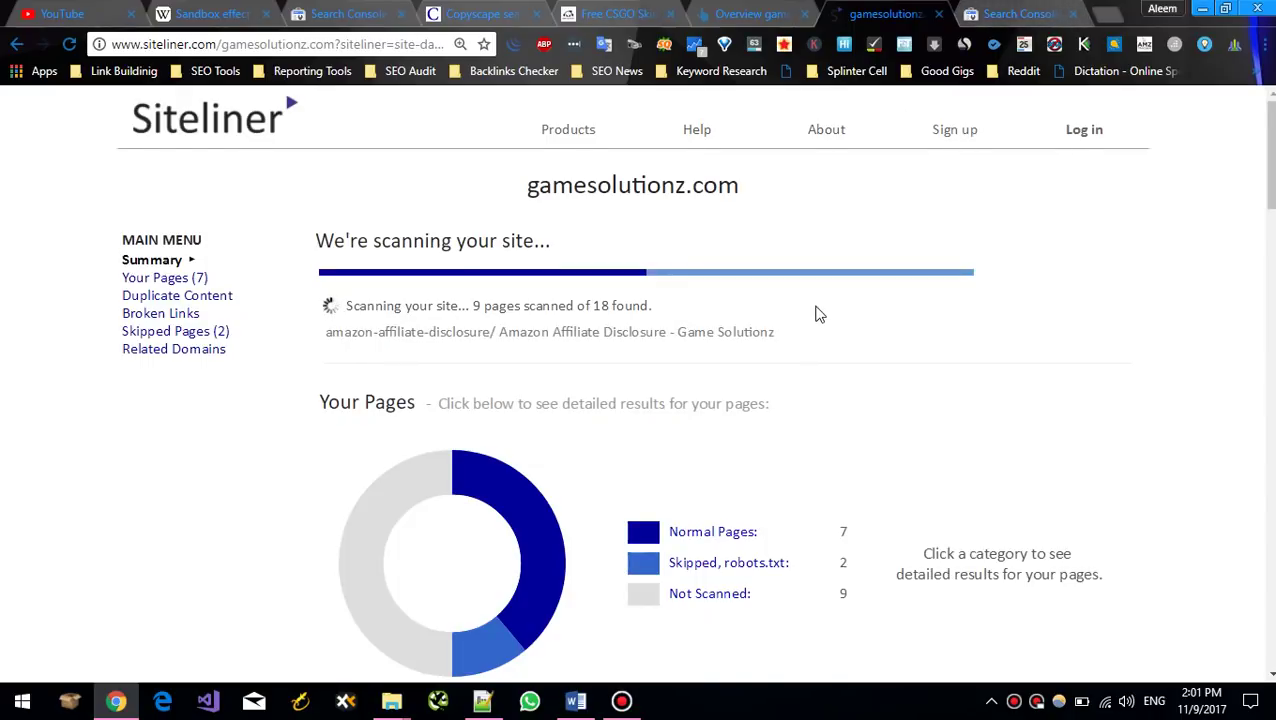
scroll(818, 312, "down", 1)
left_click(1015, 13)
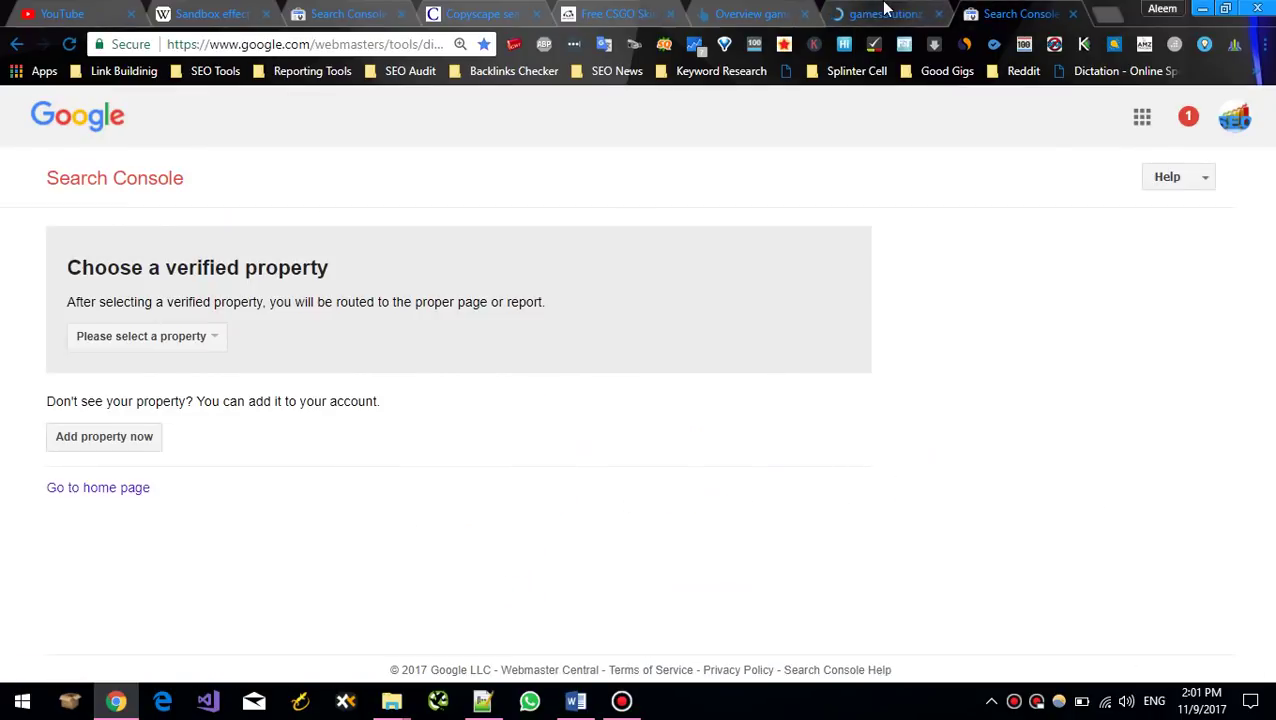
left_click(893, 13)
left_click(970, 12)
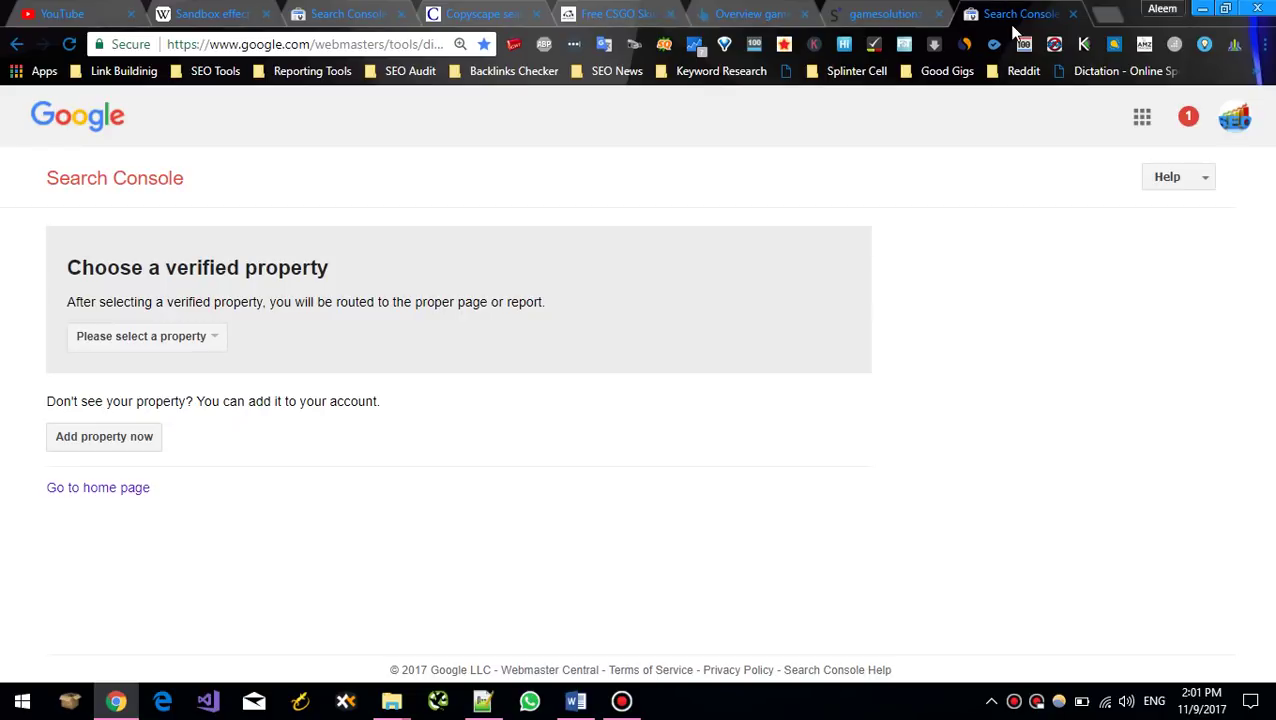
left_click(917, 10)
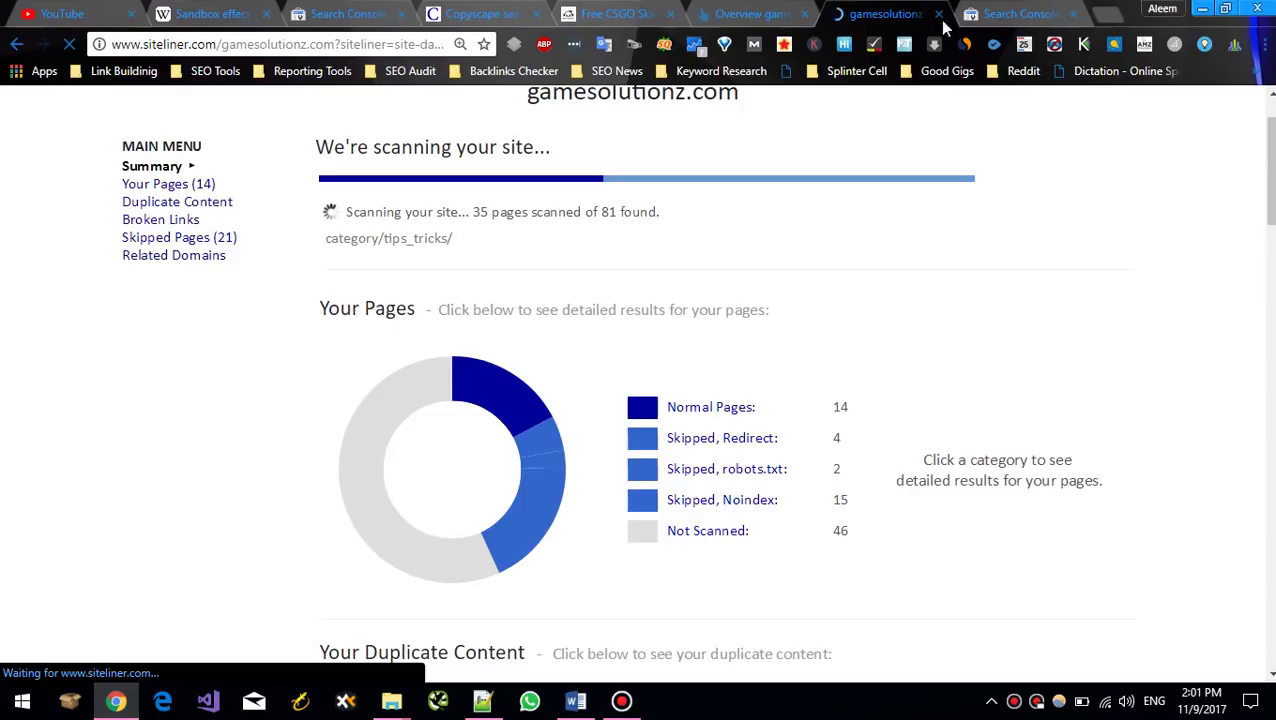
left_click(995, 14)
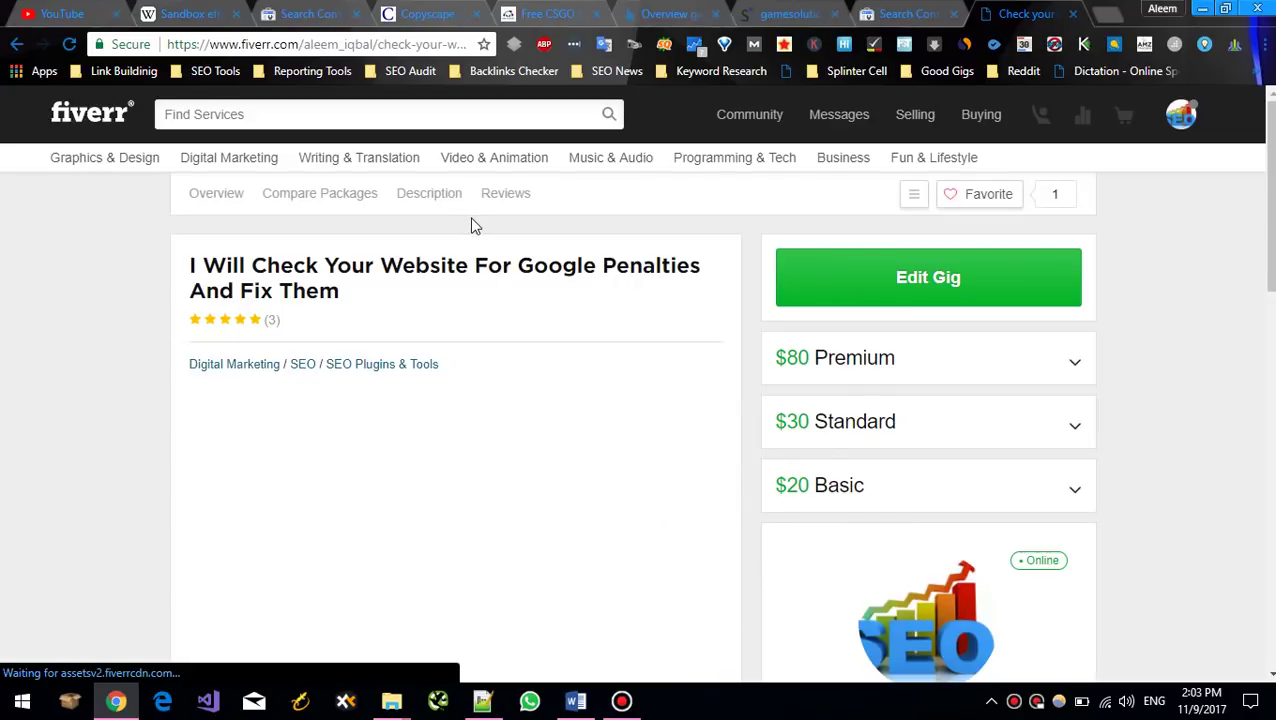
Step: Review the Fiverr penalty gig's $20–$80 packages and five-star reviews, then return to disavow.txt
scroll(479, 257, "down", 1)
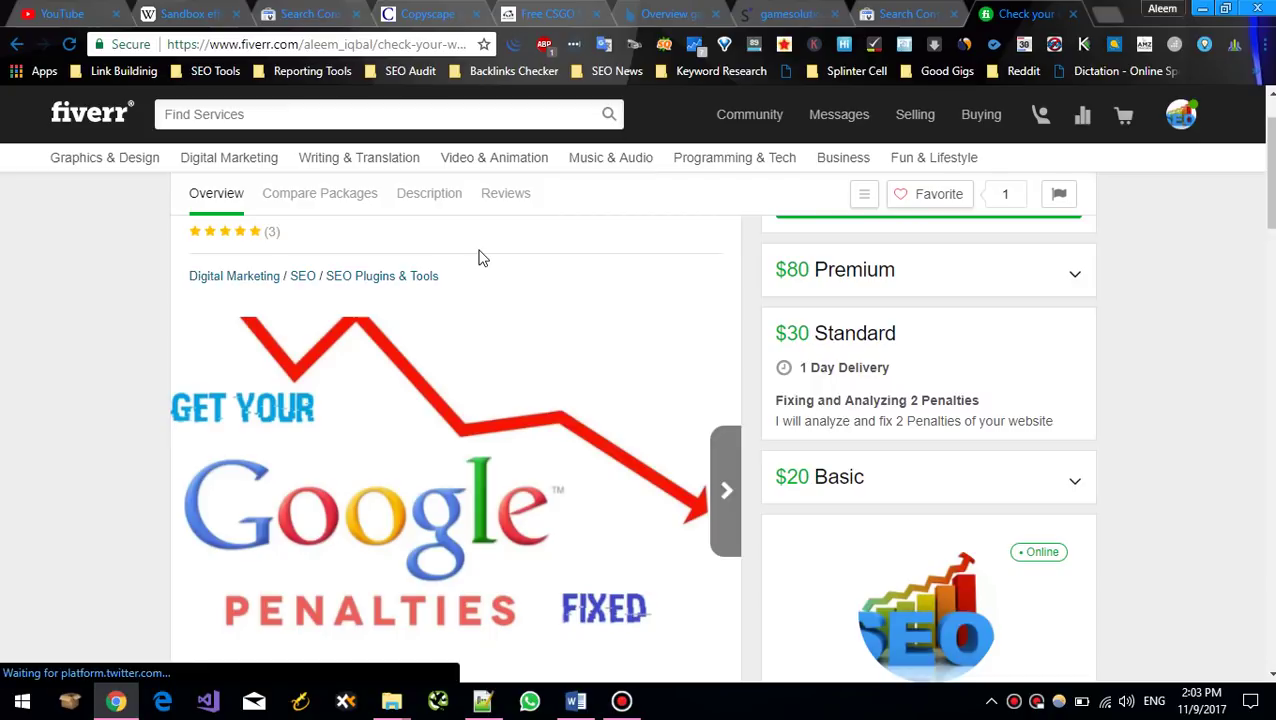
scroll(515, 251, "up", 1)
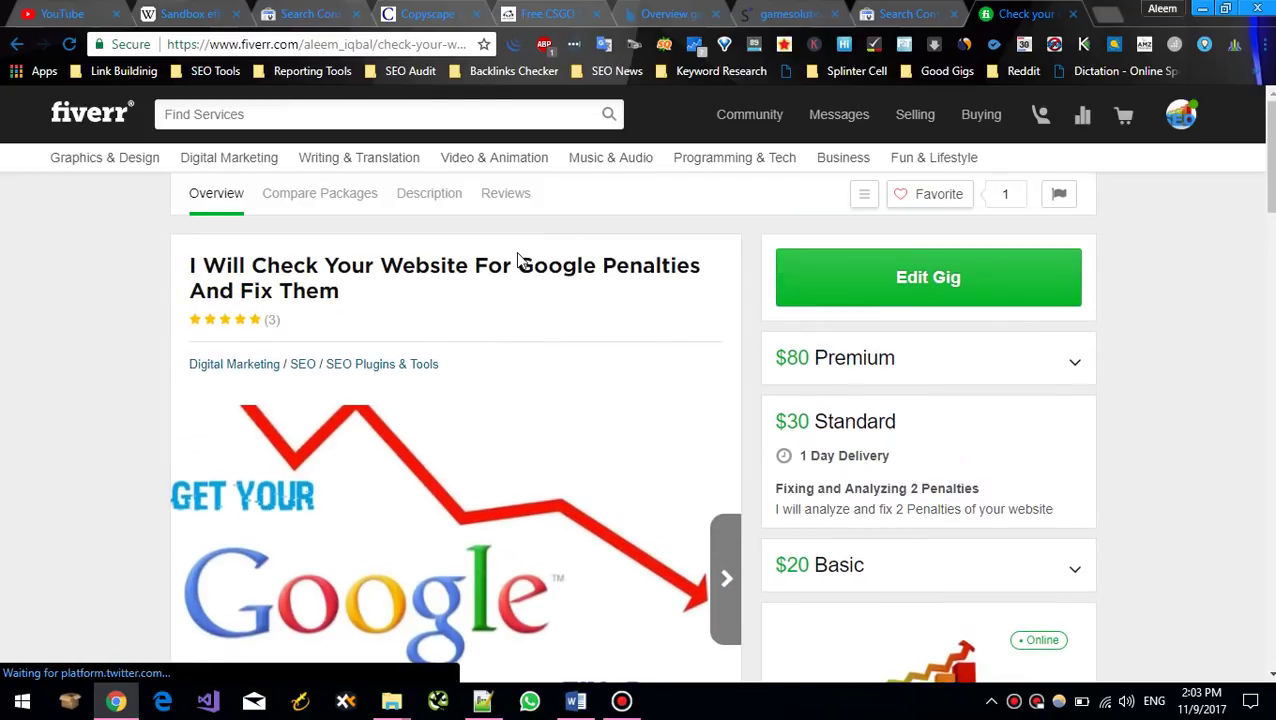
scroll(517, 258, "down", 1)
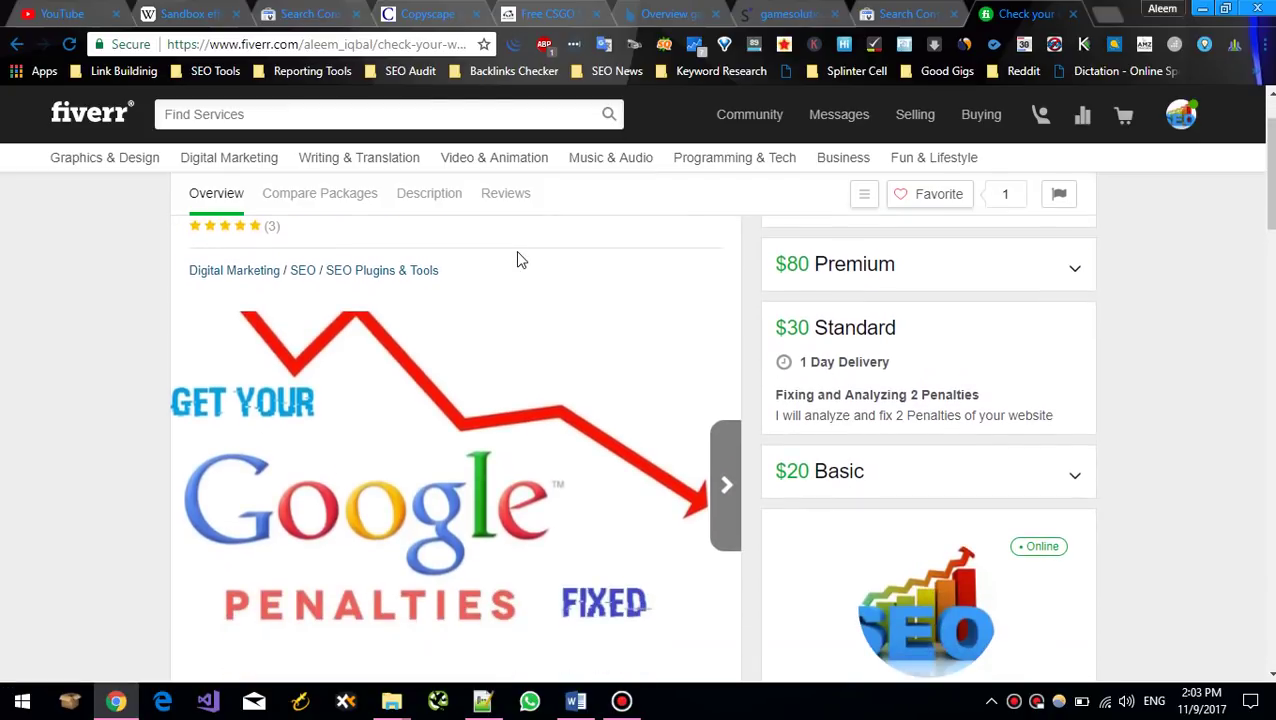
scroll(517, 258, "up", 1)
scroll(517, 258, "down", 4)
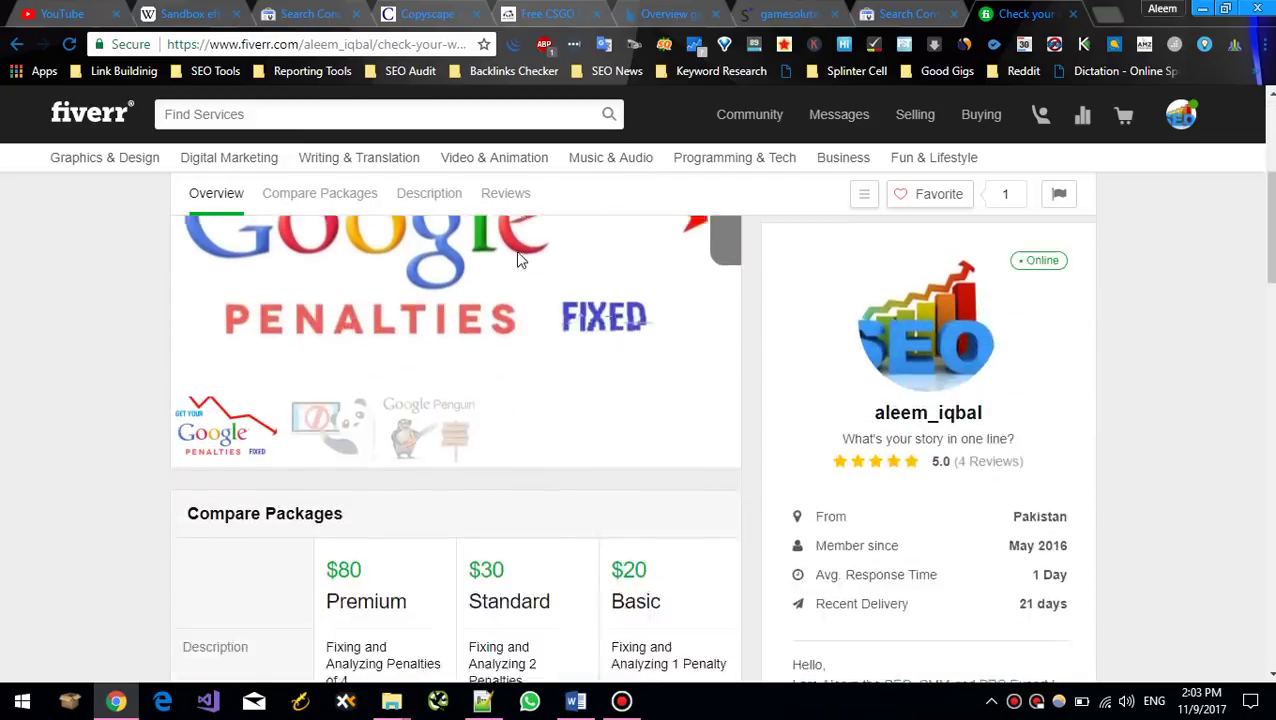
scroll(517, 258, "down", 2)
scroll(517, 258, "down", 5)
scroll(517, 258, "up", 6)
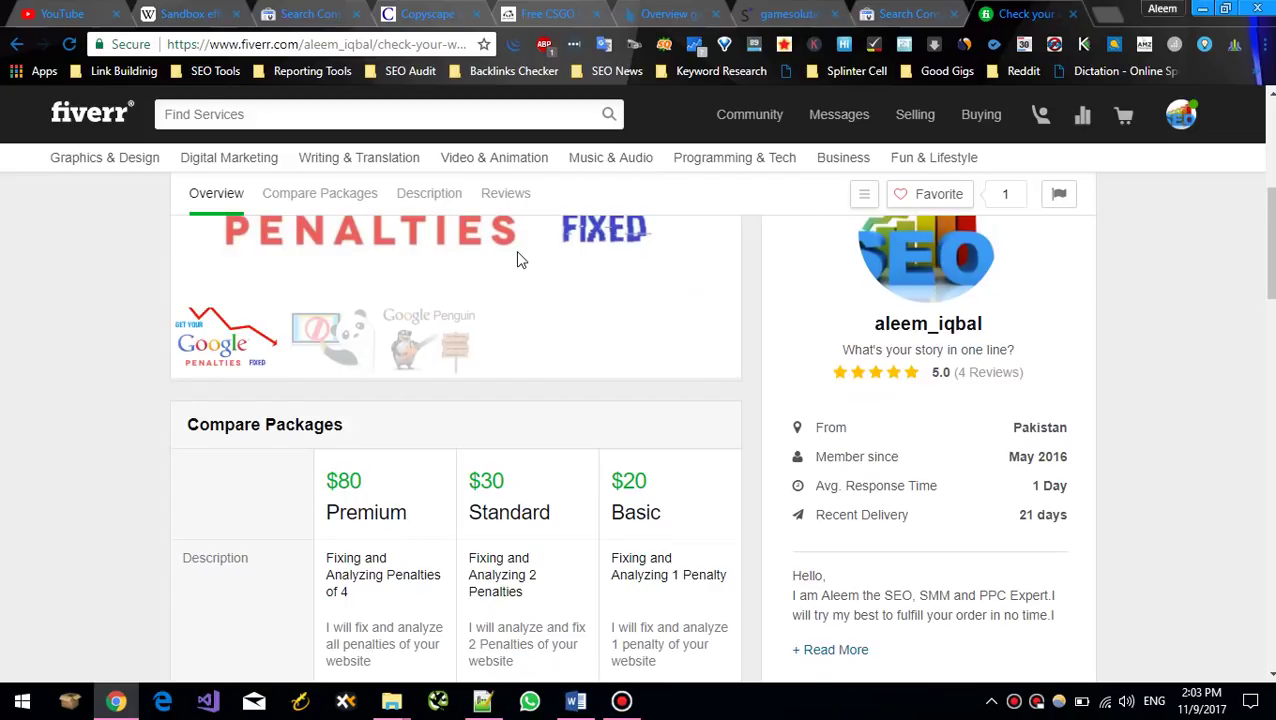
scroll(517, 258, "up", 4)
scroll(517, 258, "up", 1)
scroll(517, 258, "down", 5)
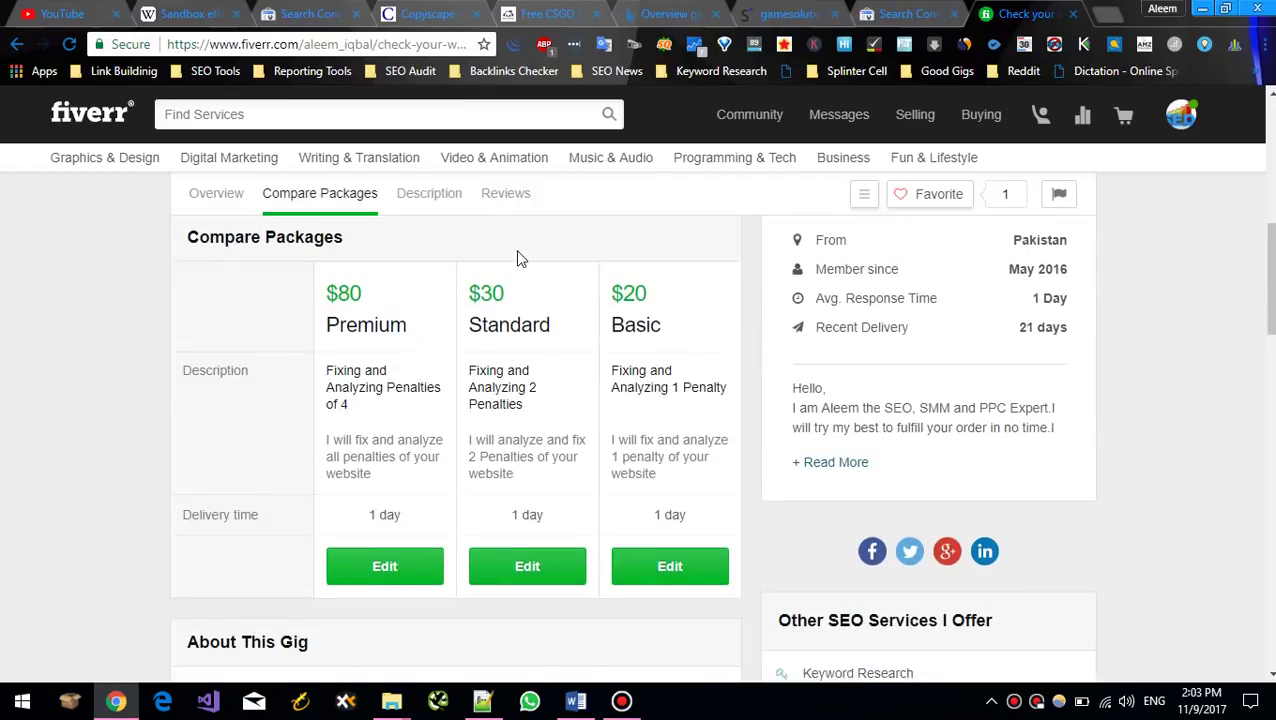
scroll(517, 258, "down", 5)
scroll(517, 258, "down", 4)
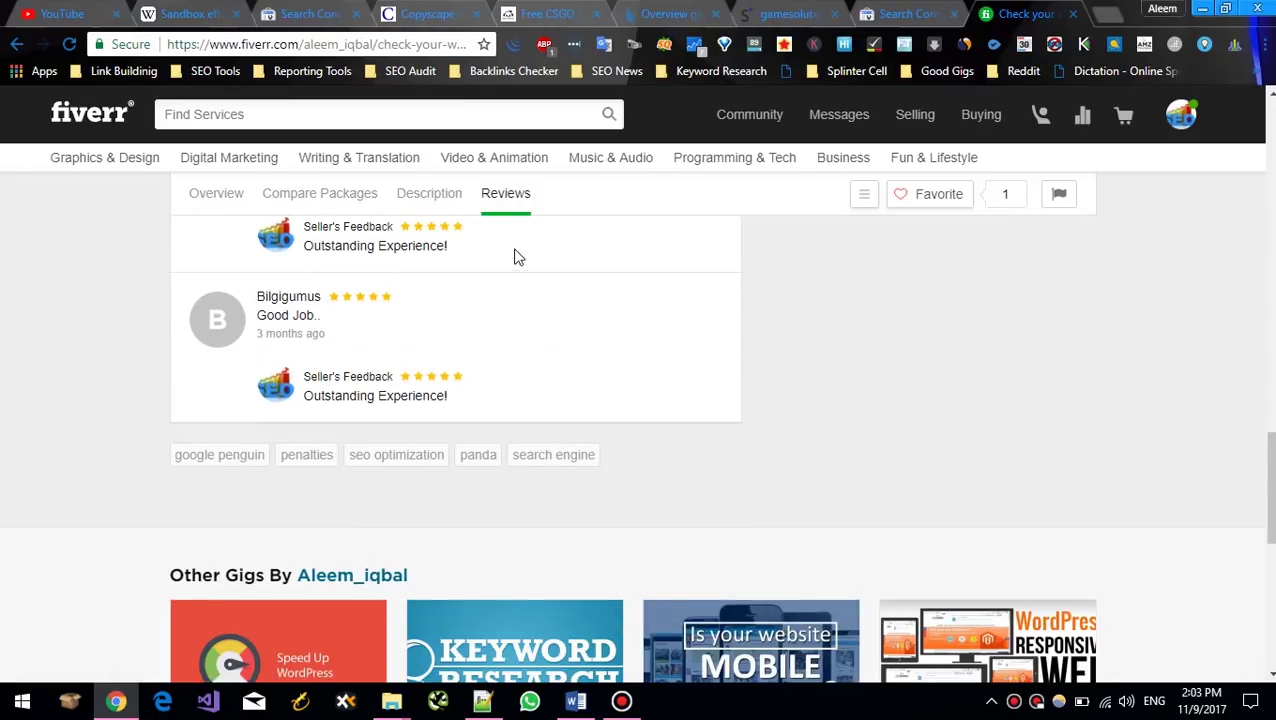
left_click(478, 703)
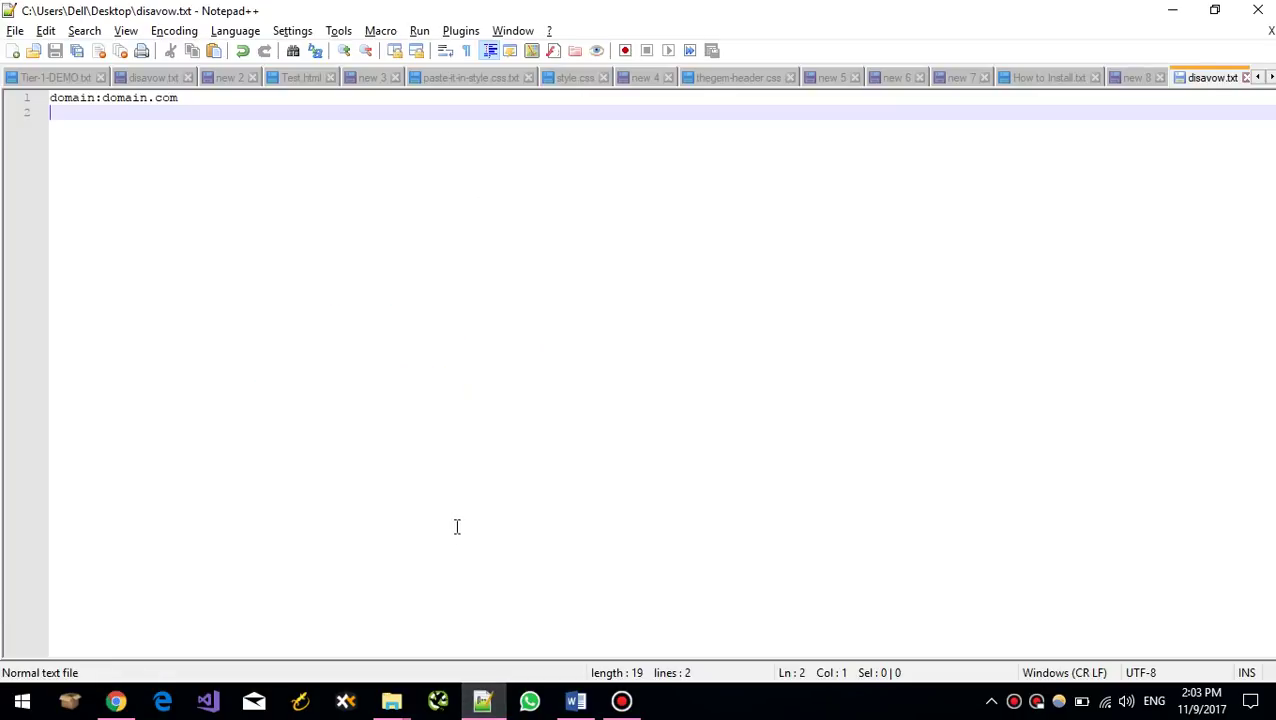